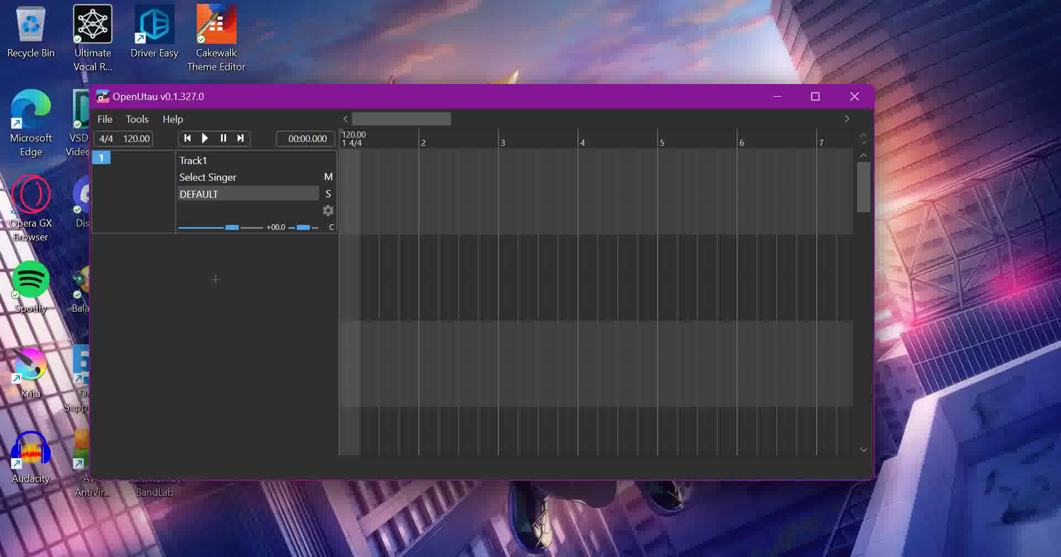
# Assign the 欲音ルコ♂キレ音源(power)ver1.01 singer to Track1
pyautogui.click(208, 177)
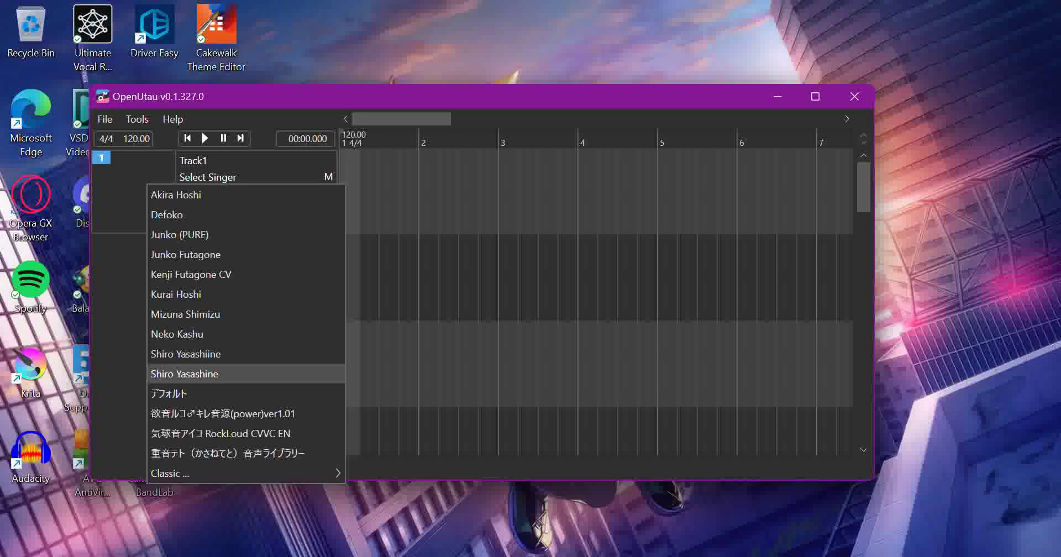
pyautogui.click(221, 413)
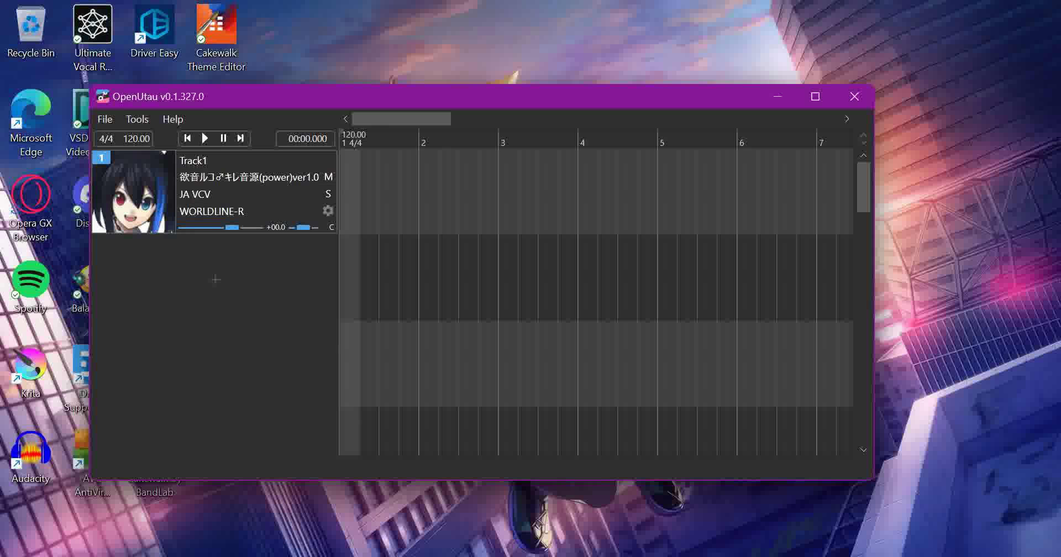
pyautogui.click(198, 194)
pyautogui.press('Escape')
# Add a New Part spanning bars 1 to 5 on Track1, then add and remove a second track
pyautogui.click(354, 191)
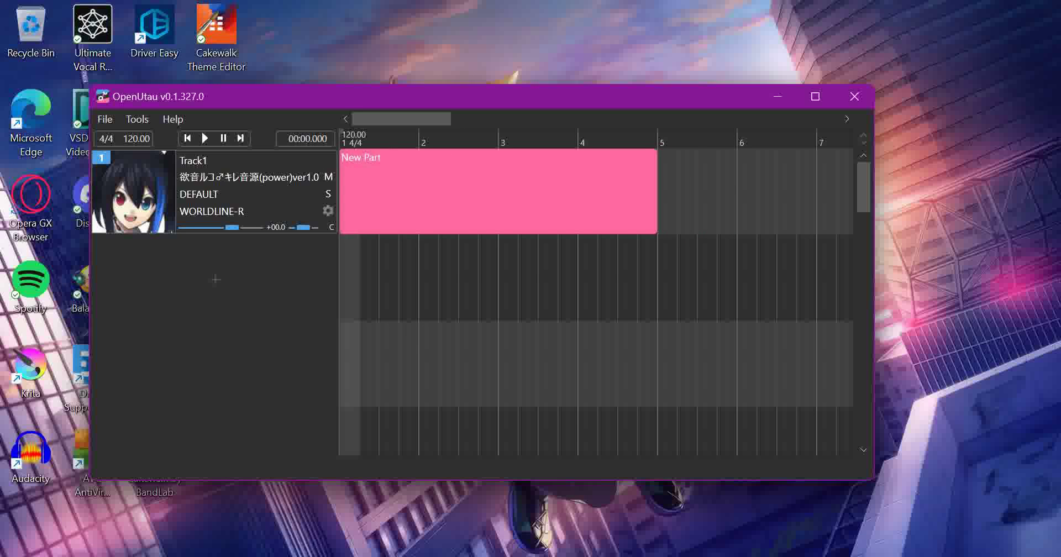
pyautogui.moveTo(774, 191)
pyautogui.mouseDown()
pyautogui.moveTo(732, 190)
pyautogui.moveTo(884, 191)
pyautogui.mouseUp()
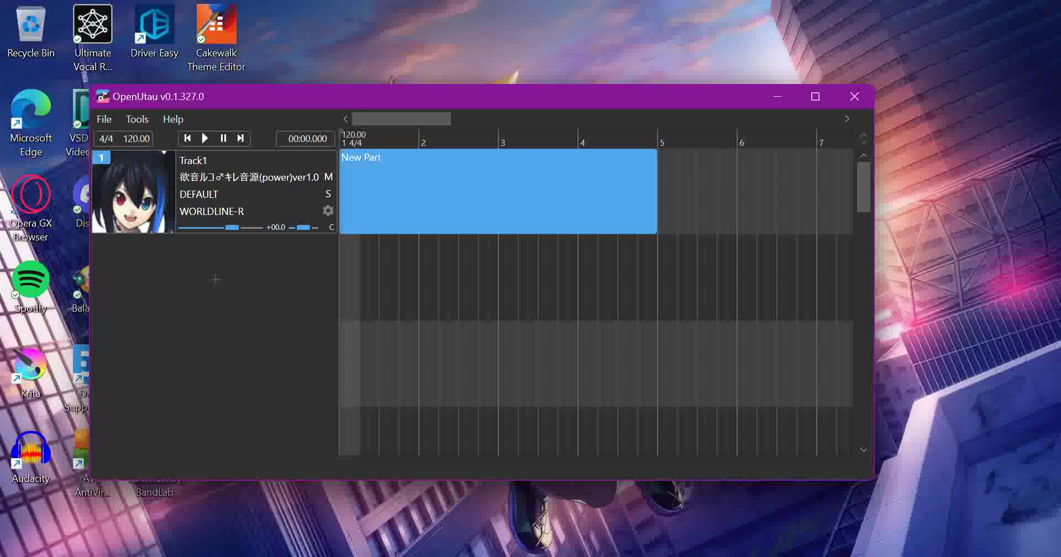
pyautogui.click(214, 278)
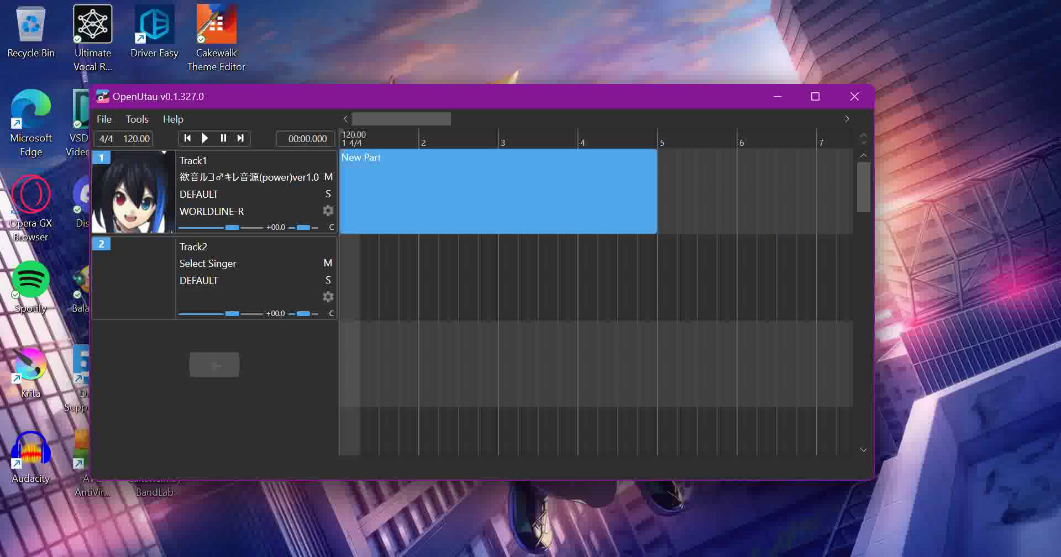
pyautogui.hotkey('ctrl', 'z')
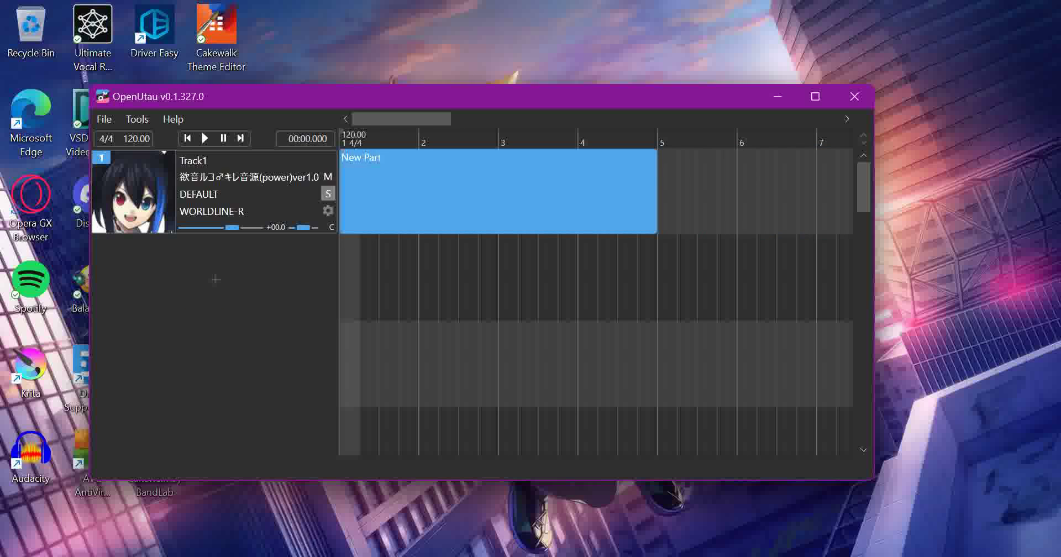
pyautogui.click(200, 215)
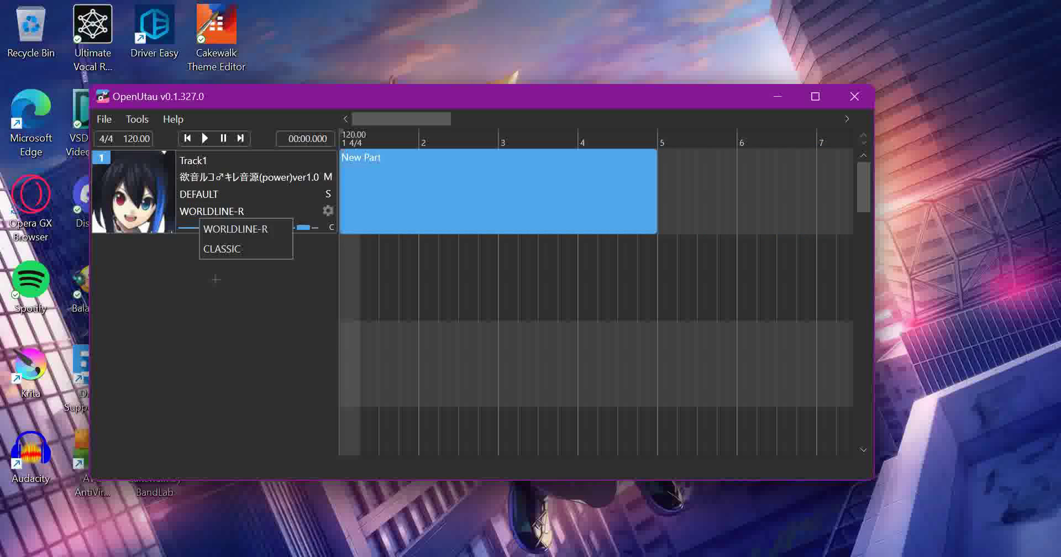
pyautogui.click(249, 194)
pyautogui.click(248, 194)
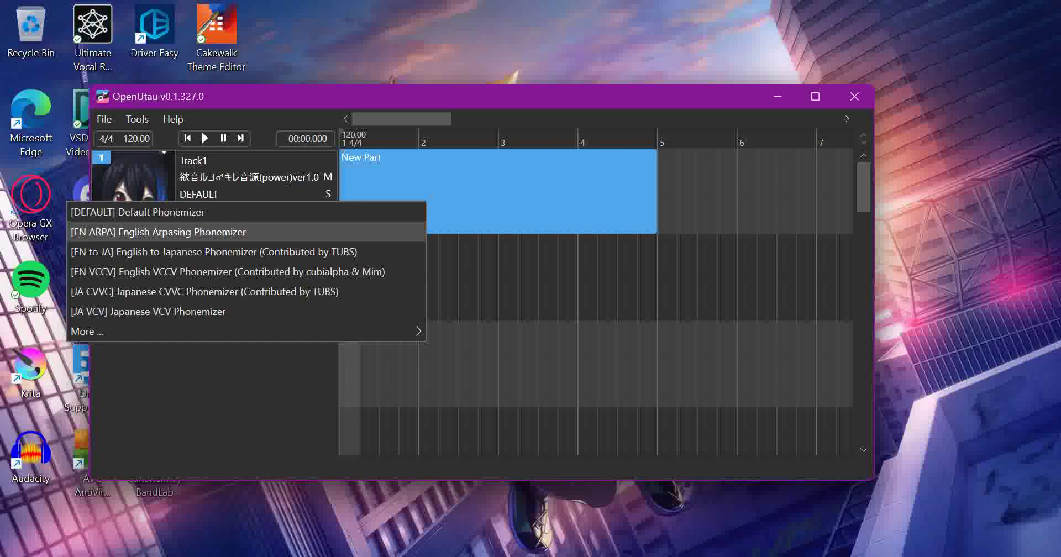
pyautogui.press('Escape')
pyautogui.click(249, 176)
pyautogui.press('Escape')
pyautogui.click(249, 194)
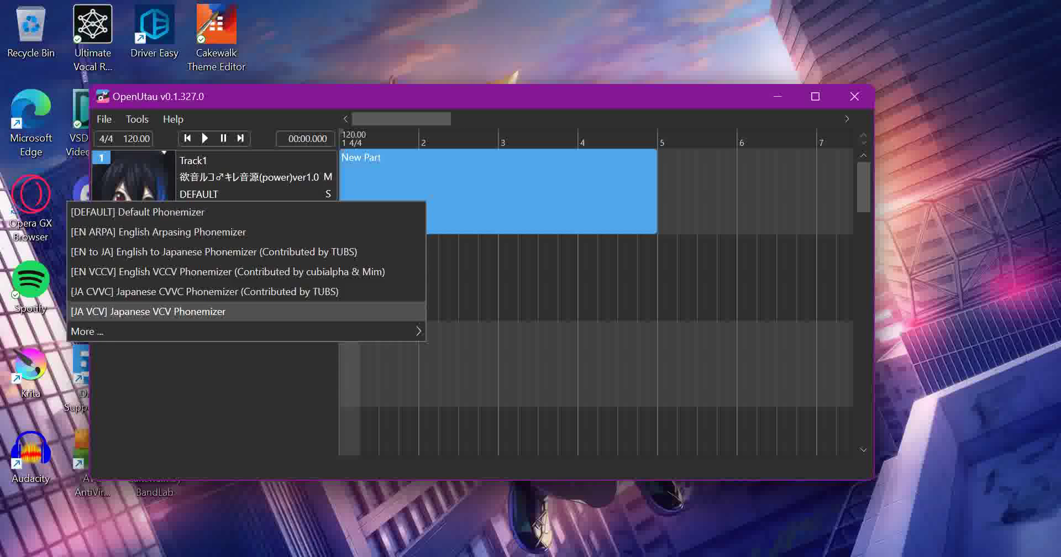
pyautogui.click(216, 311)
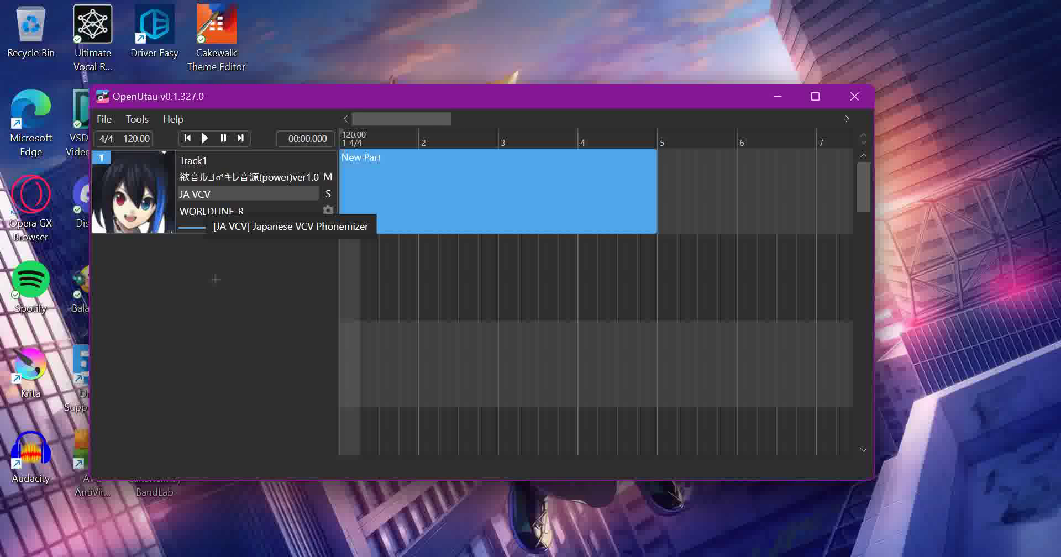
pyautogui.click(199, 193)
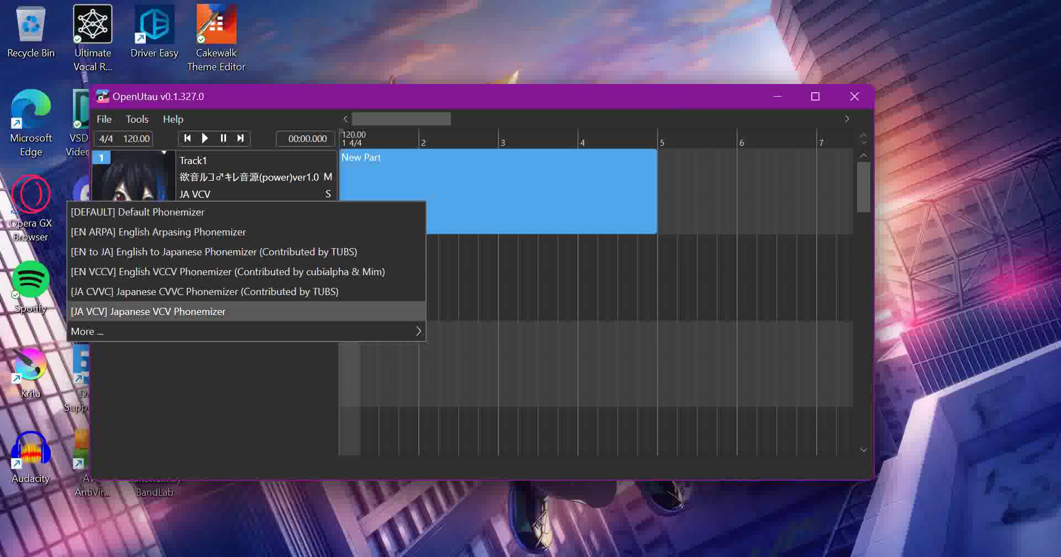
pyautogui.click(216, 311)
pyautogui.click(249, 194)
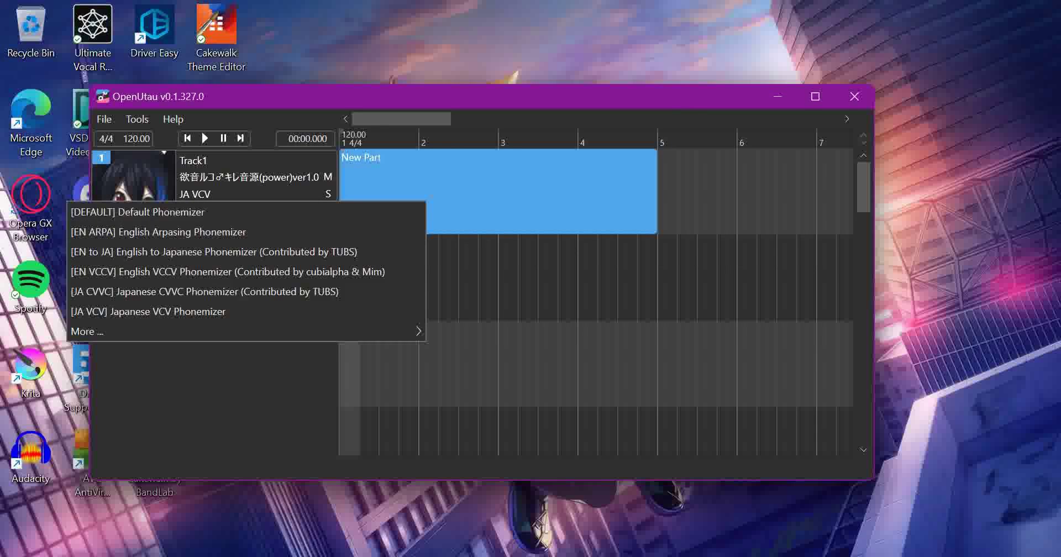
pyautogui.click(138, 212)
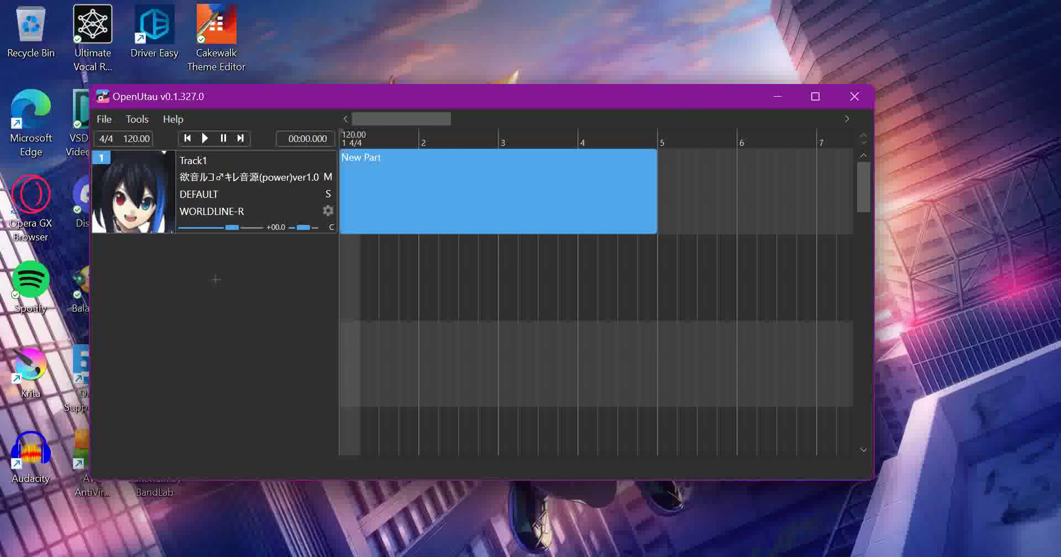
# Open the New Part and draw a test note just before bar 2 with lyric ら (-らB4)
pyautogui.hotkey('ctrl', 'a')
pyautogui.doubleClick(497, 190)
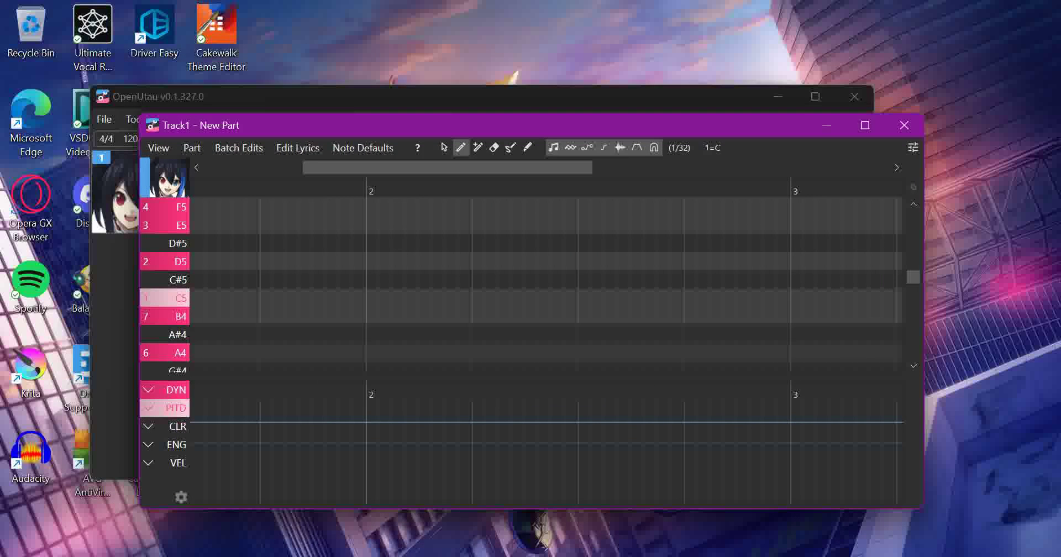
pyautogui.moveTo(356, 243)
pyautogui.mouseDown()
pyautogui.moveTo(393, 243)
pyautogui.moveTo(345, 279)
pyautogui.mouseUp()
pyautogui.doubleClick(360, 280)
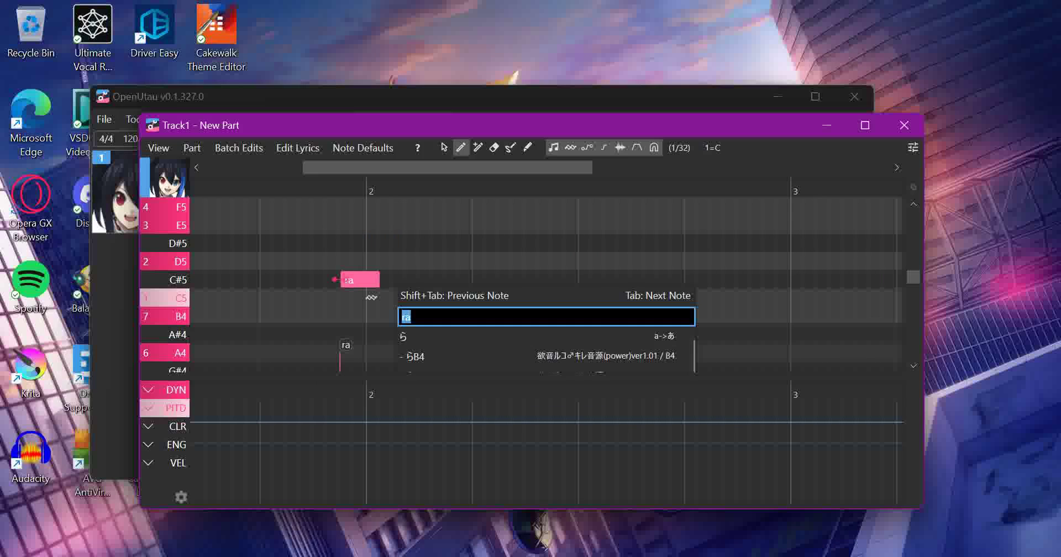
pyautogui.press('Return')
pyautogui.doubleClick(359, 280)
pyautogui.press('Down')
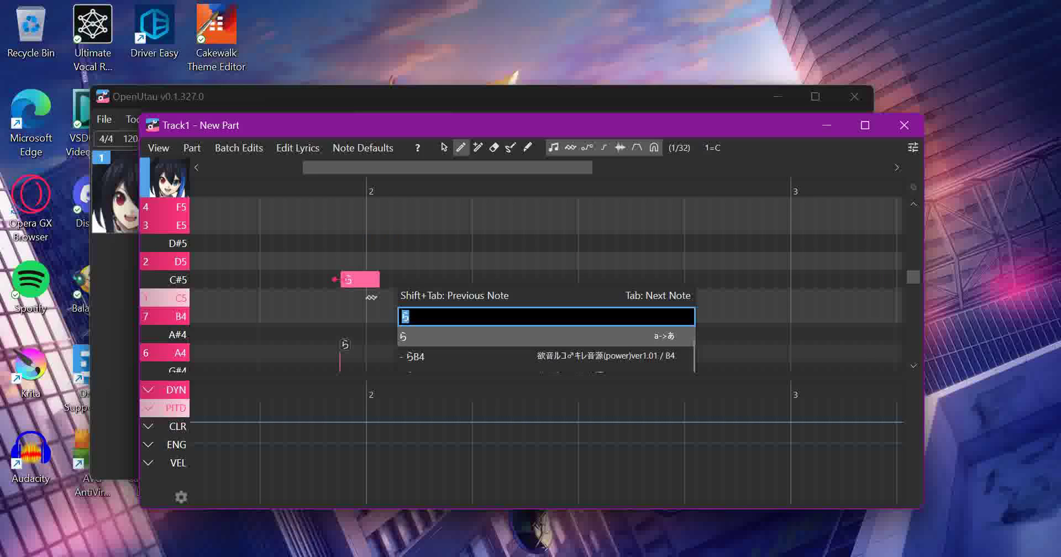
pyautogui.press('Return')
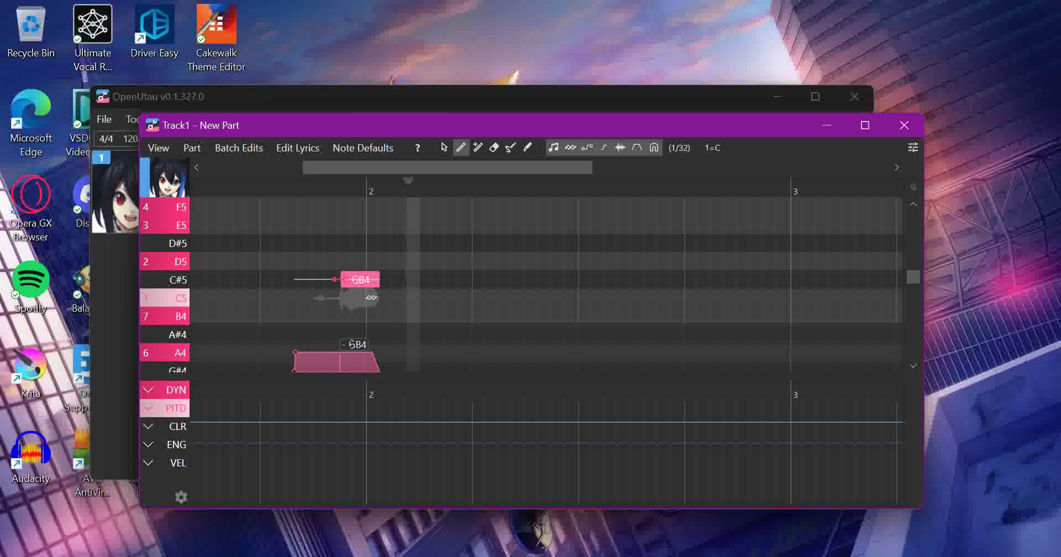
# Delete the test note and bring the main project window back to the front
pyautogui.press('Delete')
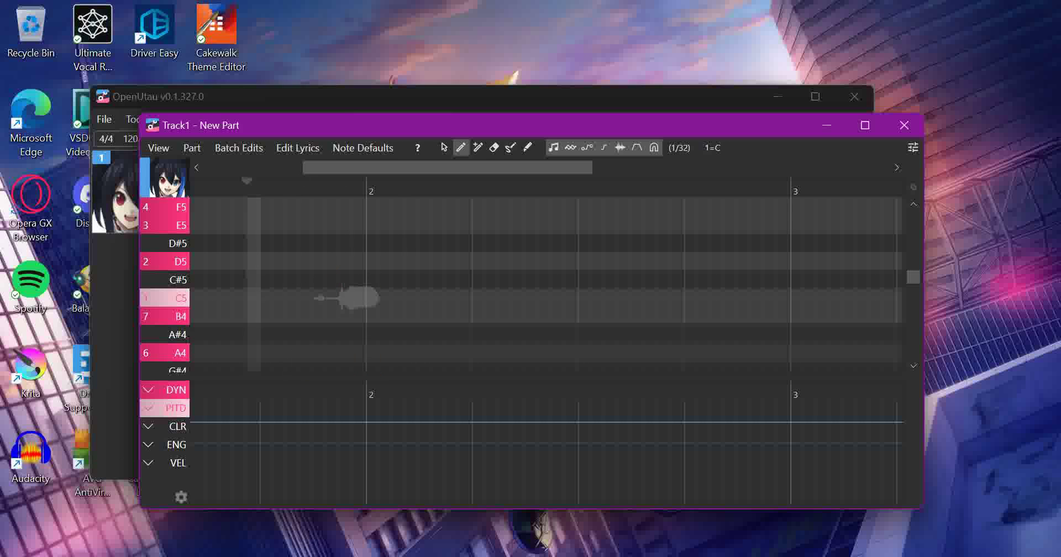
pyautogui.scroll(-2, 519, 285)
pyautogui.scroll(-2, 519, 284)
pyautogui.scroll(-2, 520, 285)
pyautogui.scroll(1, 519, 285)
pyautogui.scroll(1, 519, 285)
pyautogui.hotkey('alt', 'Tab')
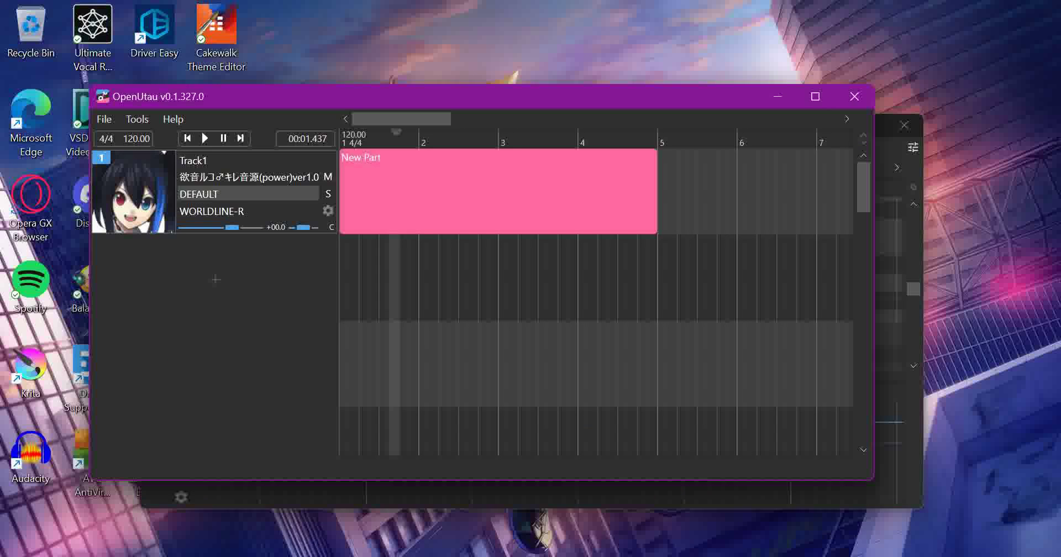
# Change Track1's phonemizer from Japanese VCV to the [EN to JA] English to Japanese Phonemizer
pyautogui.click(198, 193)
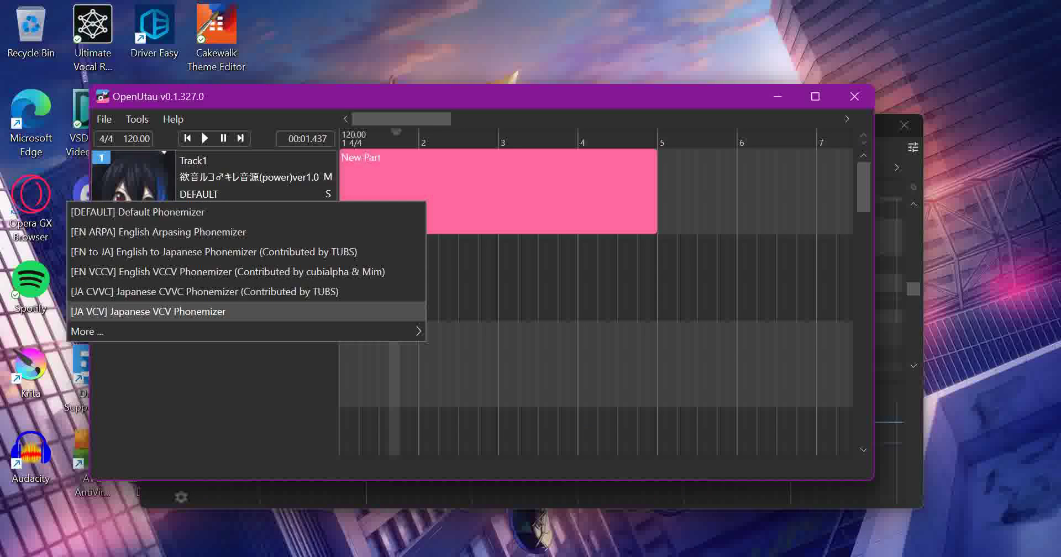
pyautogui.click(216, 311)
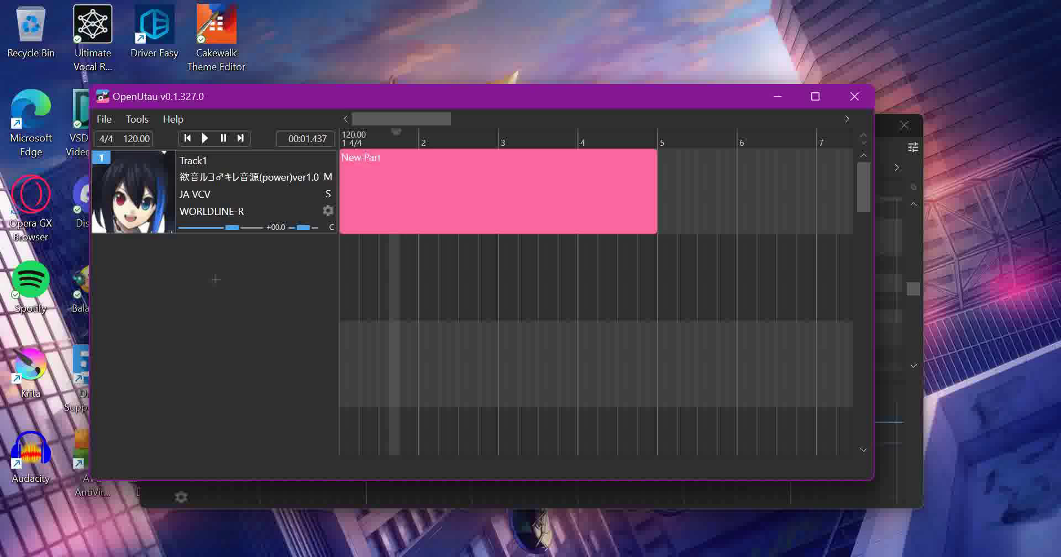
pyautogui.click(195, 194)
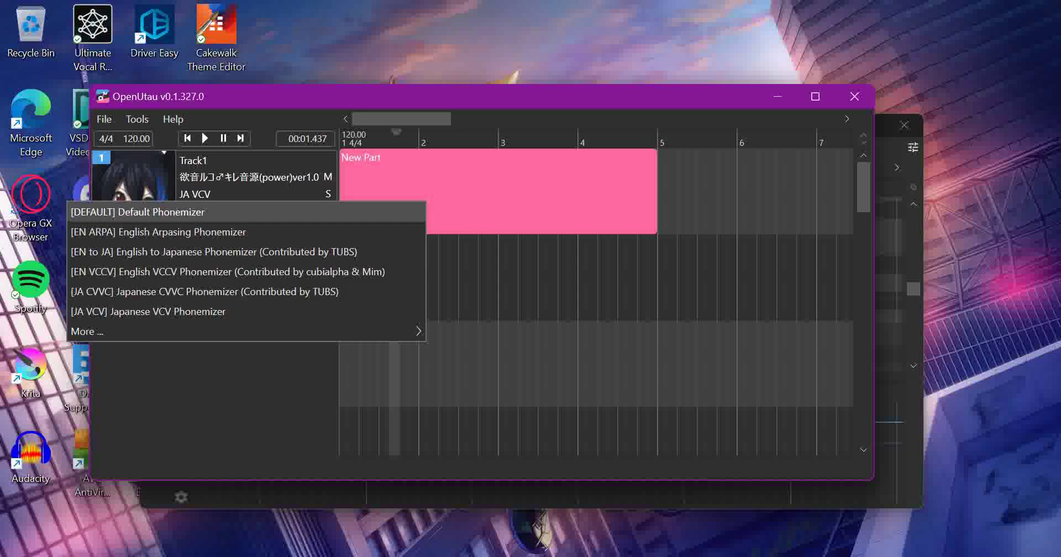
pyautogui.press('Up')
pyautogui.press('Up')
pyautogui.press('Up')
pyautogui.press('Up')
pyautogui.press('Down')
pyautogui.press('Down')
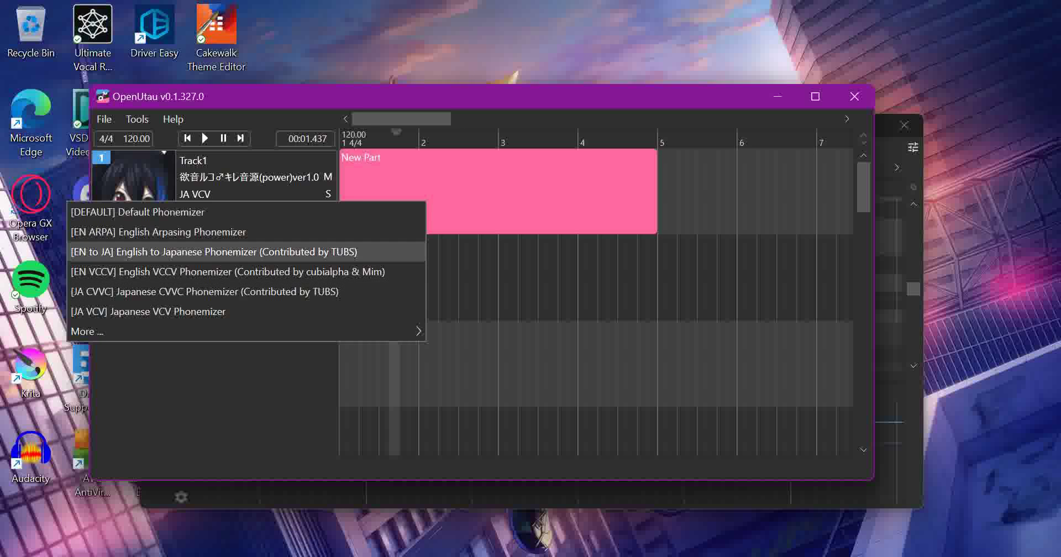
pyautogui.press('Down')
pyautogui.press('Down')
pyautogui.press('Down')
pyautogui.press('Down')
pyautogui.press('Up')
pyautogui.press('Up')
pyautogui.press('Up')
pyautogui.press('Return')
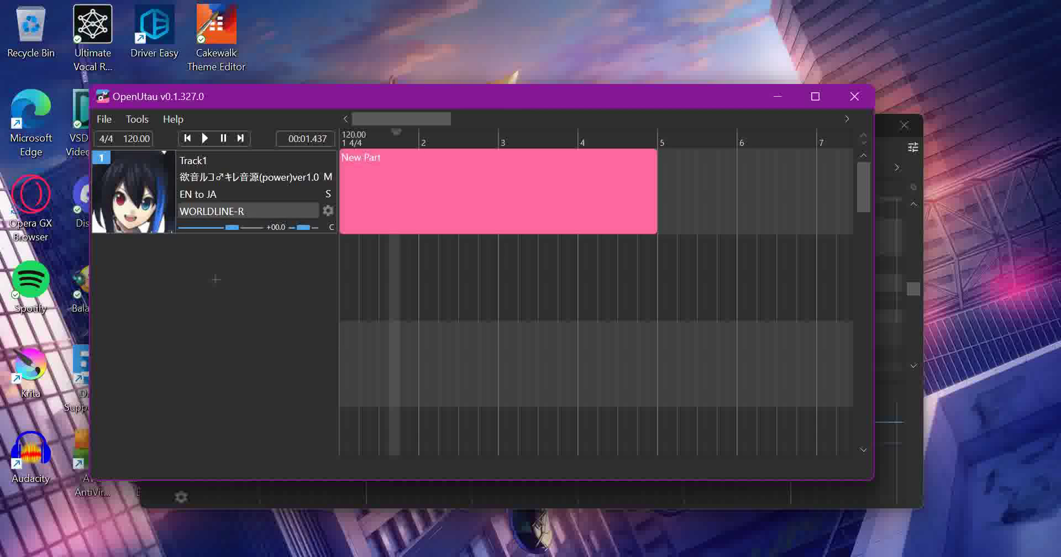
# Draw notes on C4, D4, E4, D4 and C4, with vibrato on the first D4 note
pyautogui.doubleClick(497, 190)
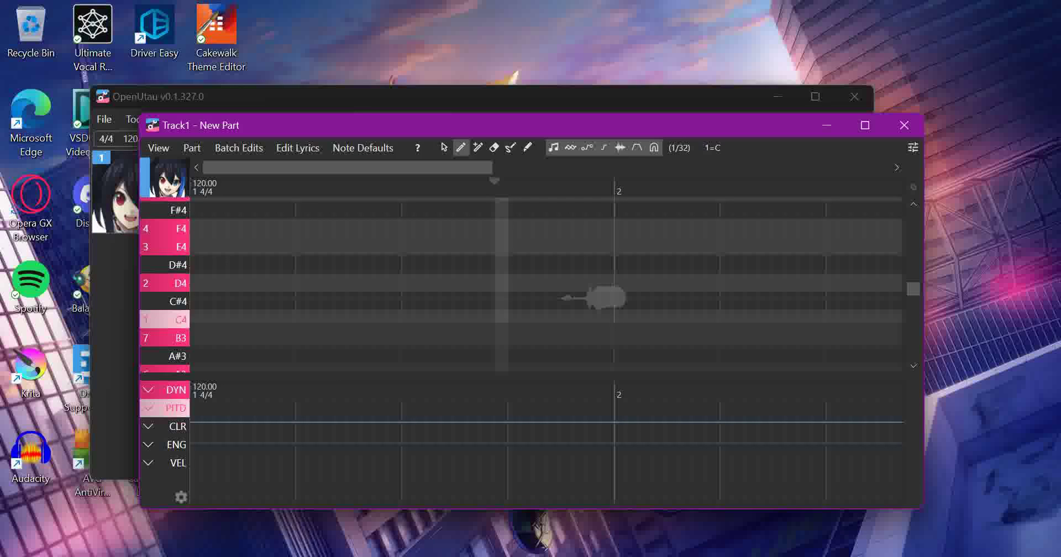
pyautogui.scroll(-1, 547, 284)
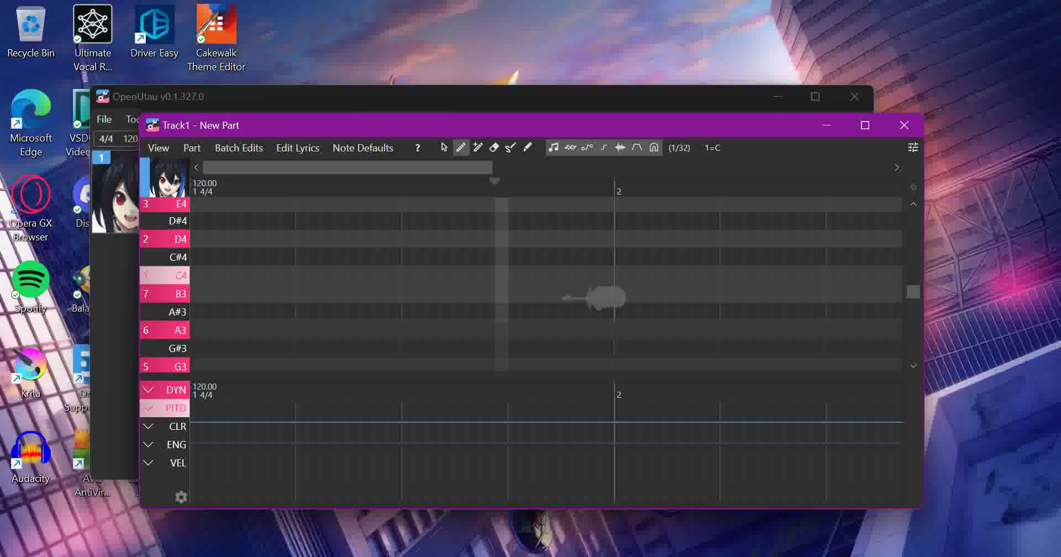
pyautogui.moveTo(297, 275); pyautogui.dragTo(401, 275)
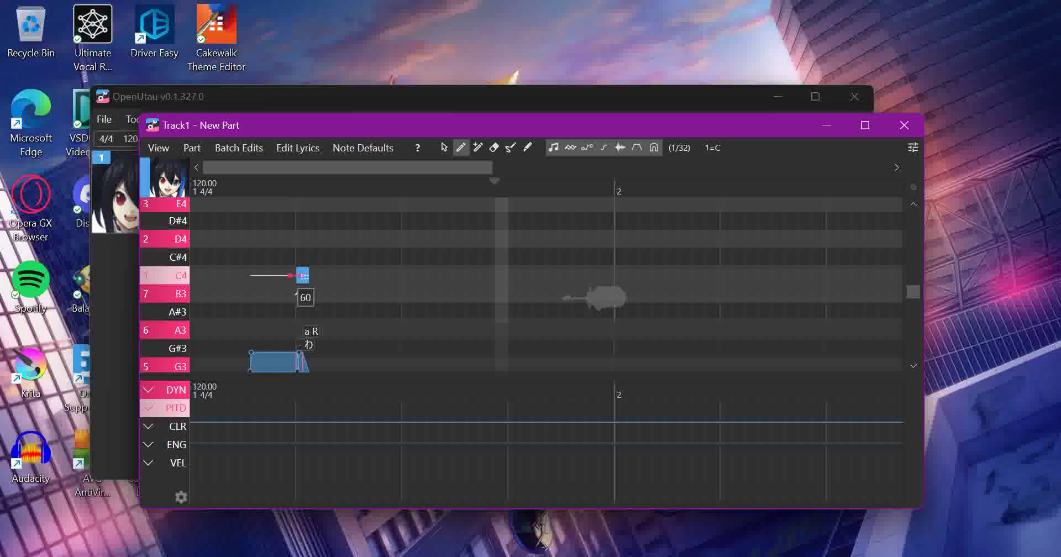
pyautogui.moveTo(404, 239); pyautogui.dragTo(509, 239)
pyautogui.click(513, 257)
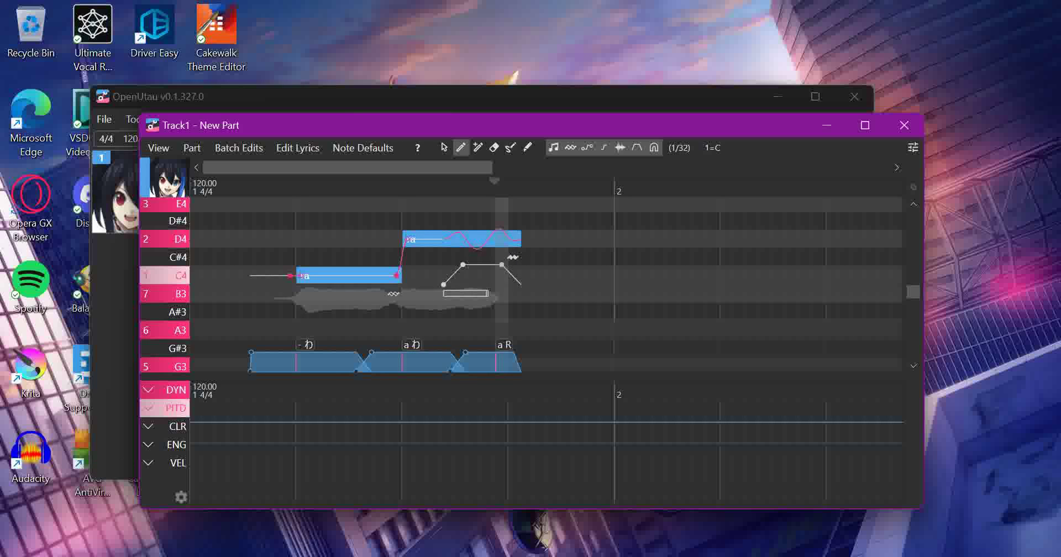
pyautogui.moveTo(500, 202); pyautogui.dragTo(613, 203)
pyautogui.moveTo(601, 239)
pyautogui.mouseDown()
pyautogui.moveTo(693, 239)
pyautogui.moveTo(660, 239)
pyautogui.mouseUp()
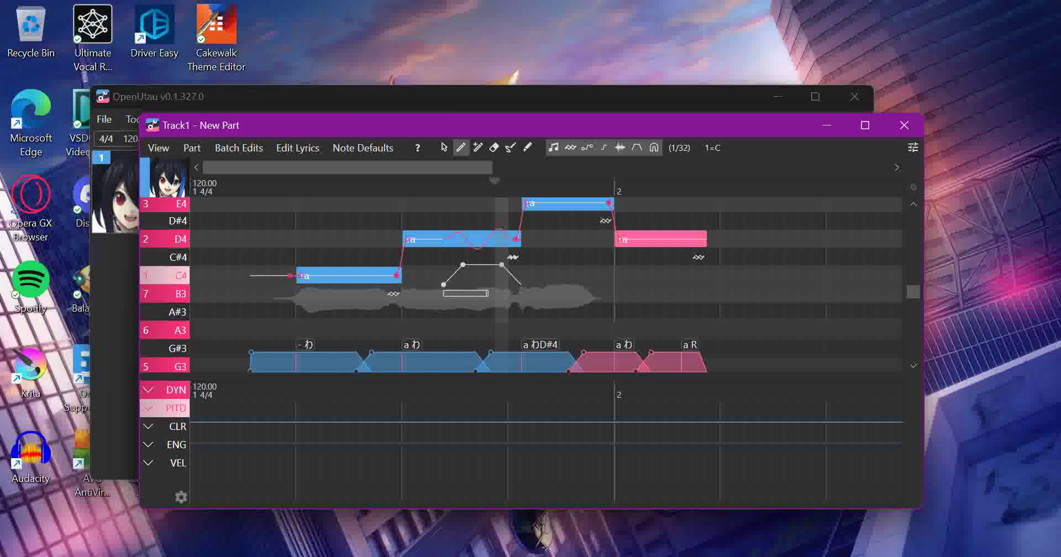
pyautogui.moveTo(709, 275); pyautogui.dragTo(865, 275)
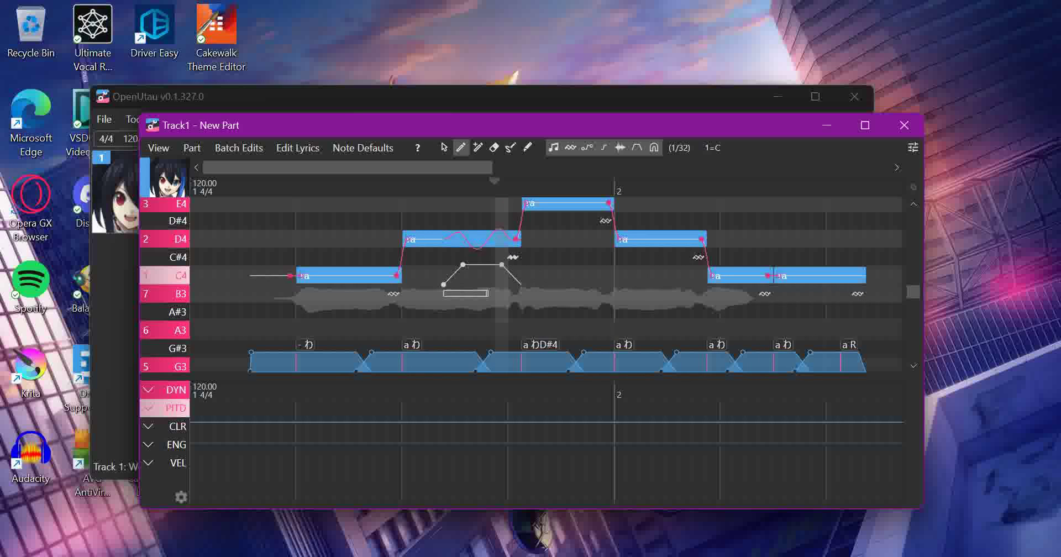
# Enter the lyrics i, am, singing, r, a and song on the notes, then play the melody
pyautogui.doubleClick(348, 275)
pyautogui.write('i')
pyautogui.press('Tab')
pyautogui.write('am')
pyautogui.press('Tab')
pyautogui.write('singing')
pyautogui.press('Tab')
pyautogui.write('r')
pyautogui.press('Tab')
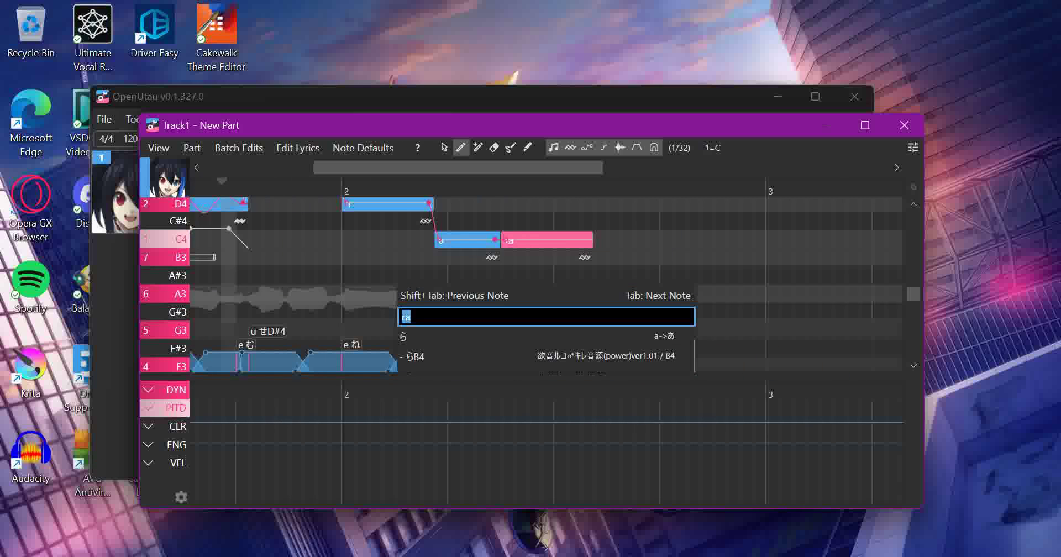
pyautogui.write('a')
pyautogui.press('Tab')
pyautogui.write('song')
pyautogui.press('Return')
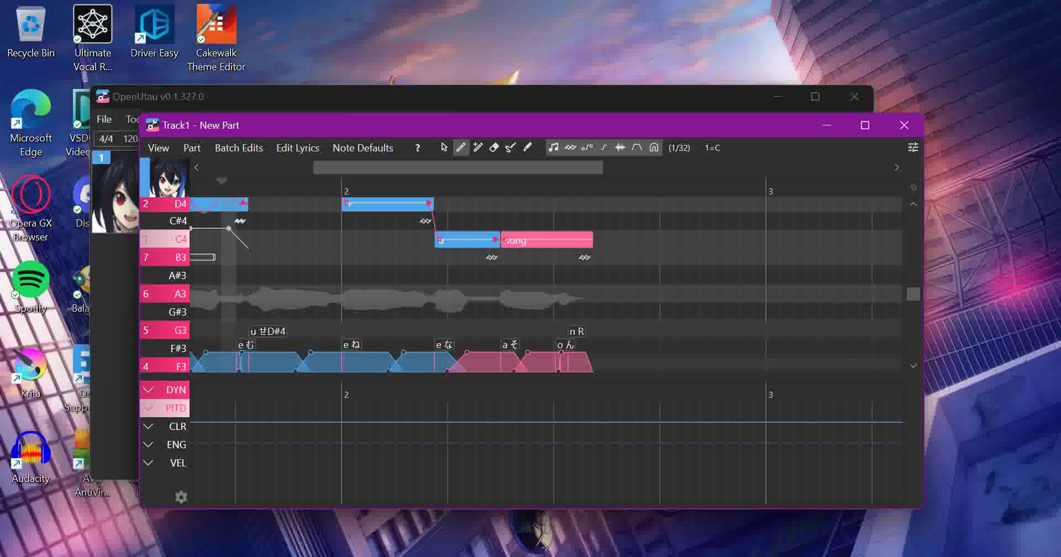
pyautogui.moveTo(458, 168); pyautogui.dragTo(348, 168)
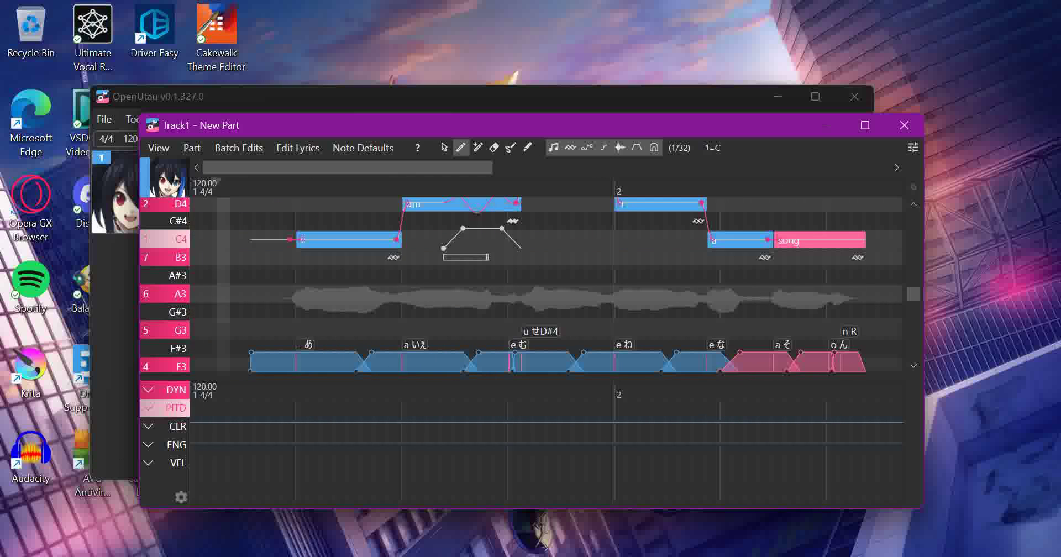
pyautogui.press('space')
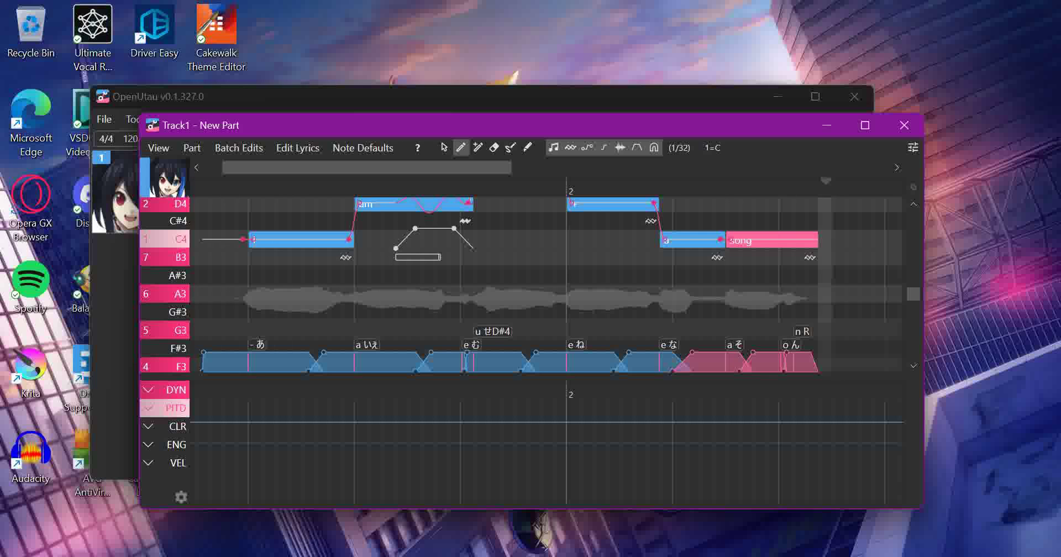
# Open the Expressions settings and scroll through the list of expressions
pyautogui.click(180, 497)
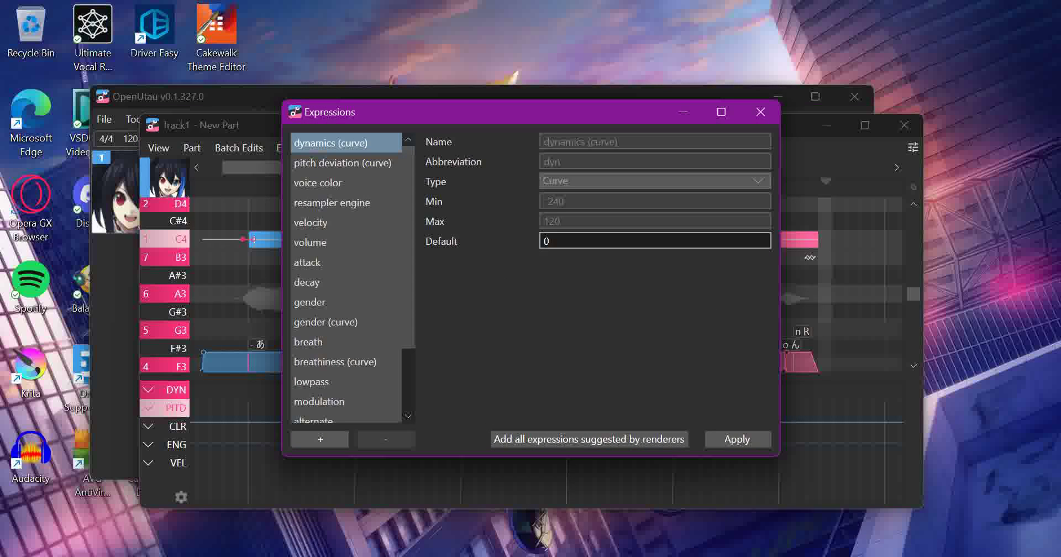
pyautogui.scroll(-3, 345, 276)
pyautogui.scroll(-1, 345, 276)
pyautogui.scroll(4, 345, 276)
pyautogui.scroll(-4, 345, 276)
pyautogui.scroll(1, 345, 277)
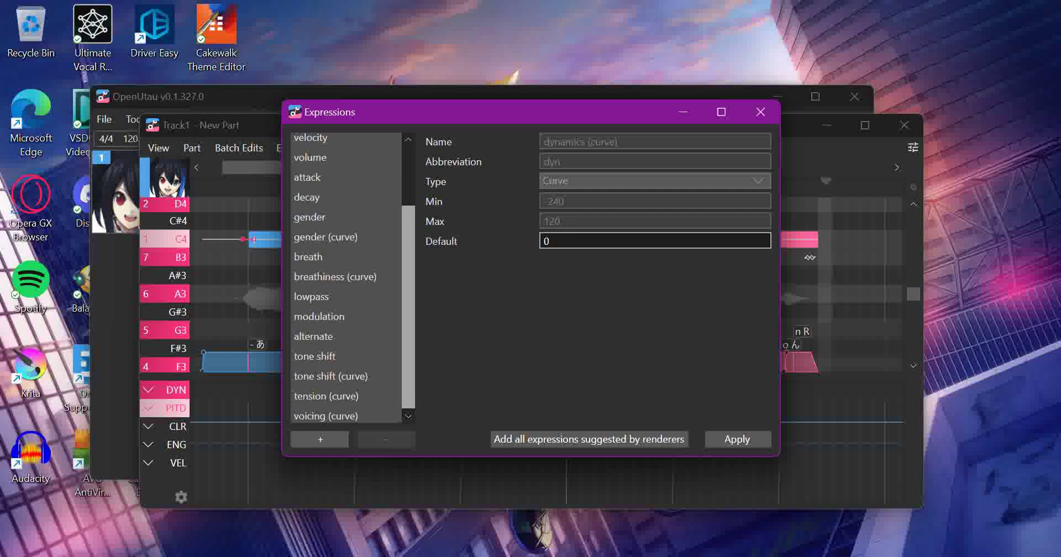
pyautogui.scroll(3, 345, 276)
# Apply the expression settings, draw a dynamics curve swelling from quiet to louder, and play it back
pyautogui.click(737, 438)
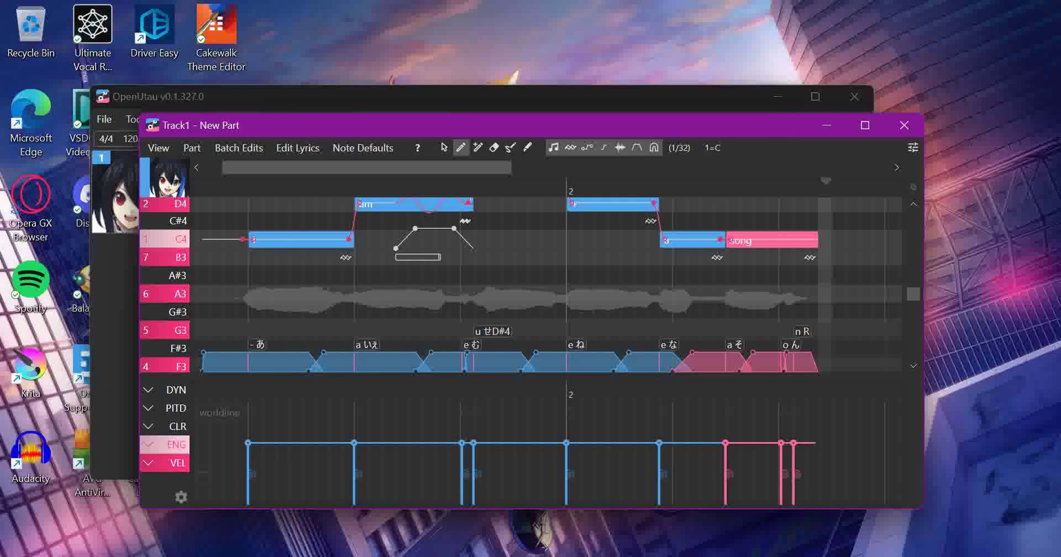
pyautogui.click(176, 408)
pyautogui.click(175, 389)
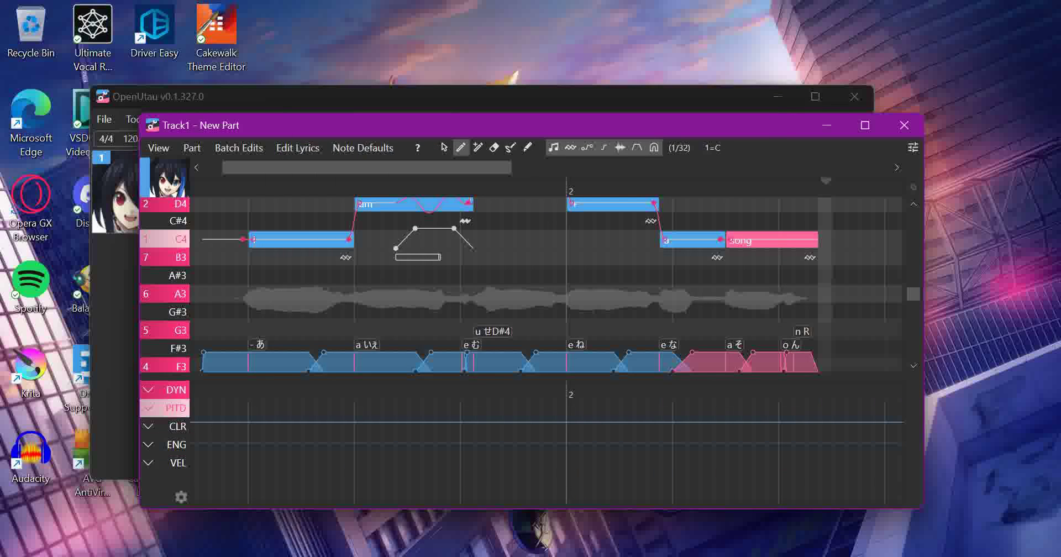
pyautogui.moveTo(229, 422)
pyautogui.mouseDown()
pyautogui.moveTo(836, 425)
pyautogui.moveTo(860, 438)
pyautogui.mouseUp()
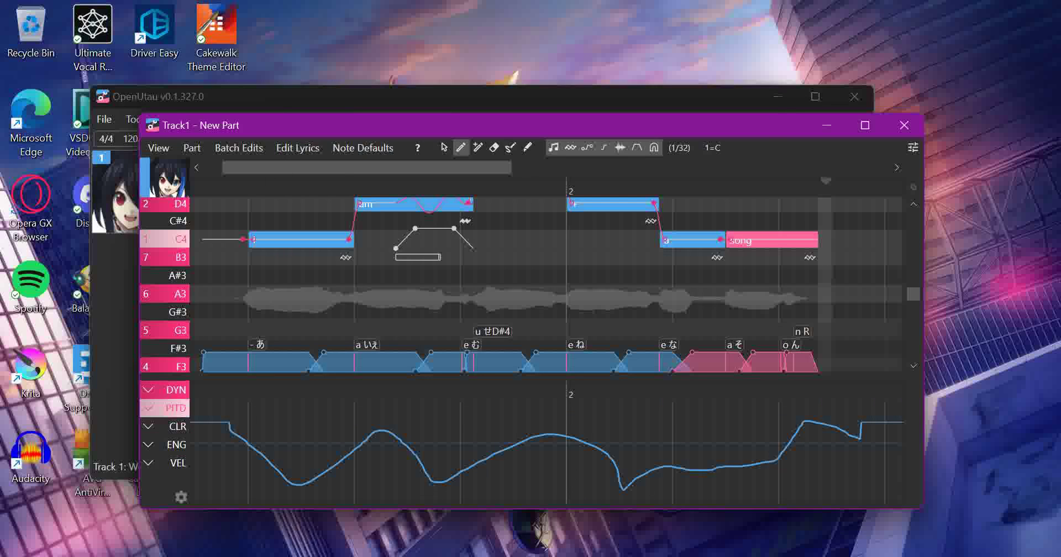
pyautogui.moveTo(278, 487)
pyautogui.mouseDown()
pyautogui.moveTo(764, 388)
pyautogui.moveTo(352, 497)
pyautogui.mouseUp()
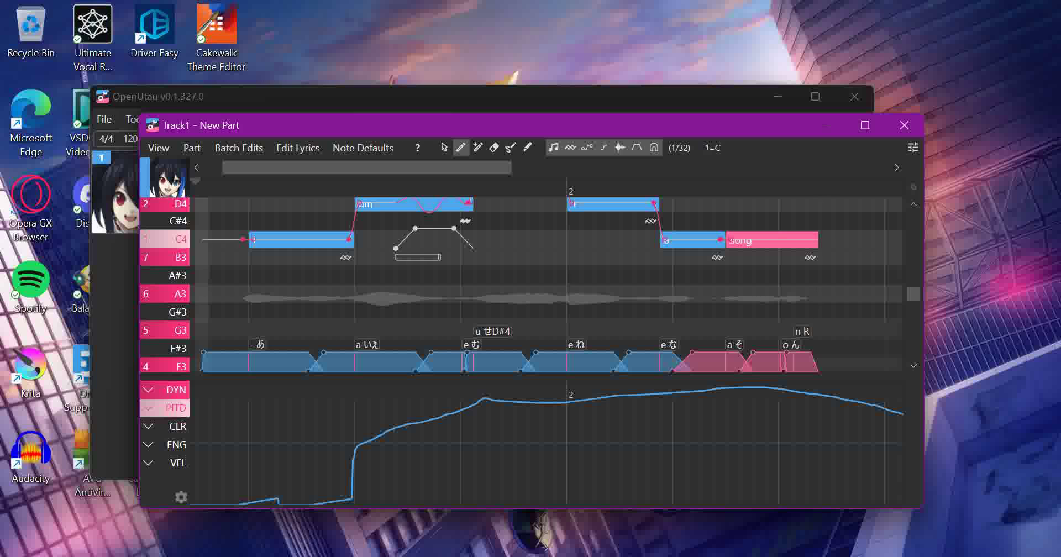
pyautogui.press('space')
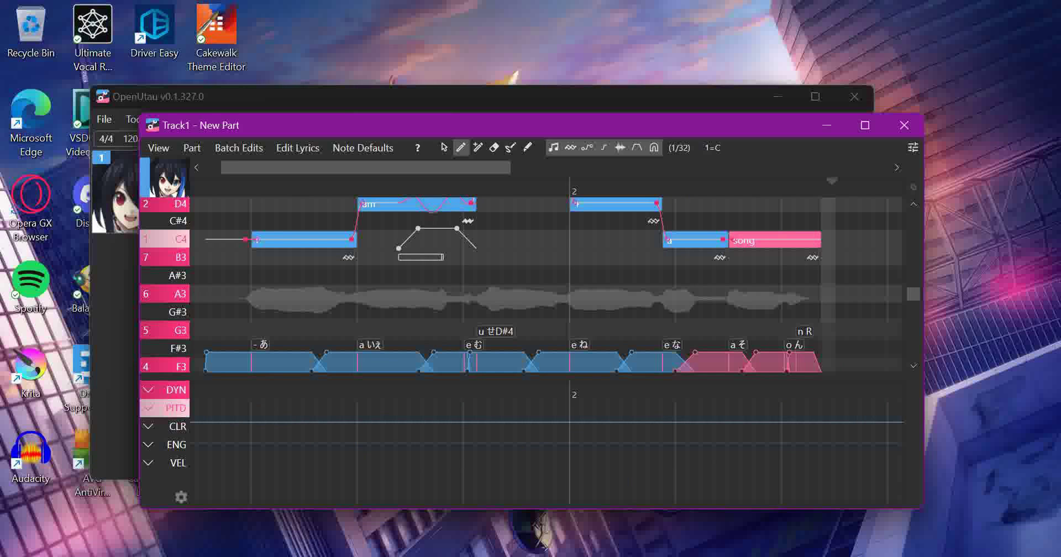
pyautogui.click(176, 408)
# Draw a wavy pitch-deviation curve across the notes, play it, then undo it
pyautogui.moveTo(244, 442)
pyautogui.mouseDown()
pyautogui.moveTo(747, 462)
pyautogui.moveTo(809, 409)
pyautogui.mouseUp()
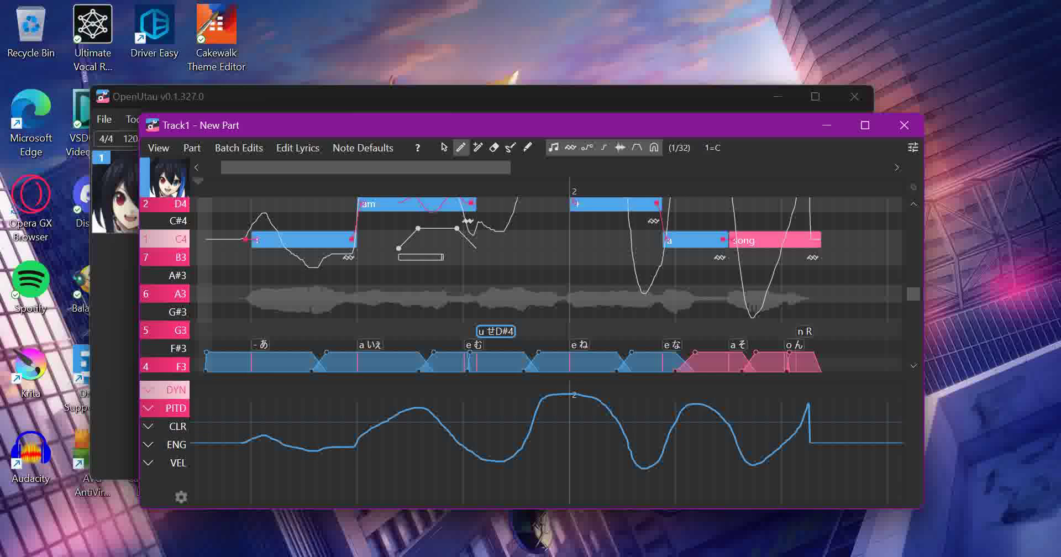
pyautogui.press('space')
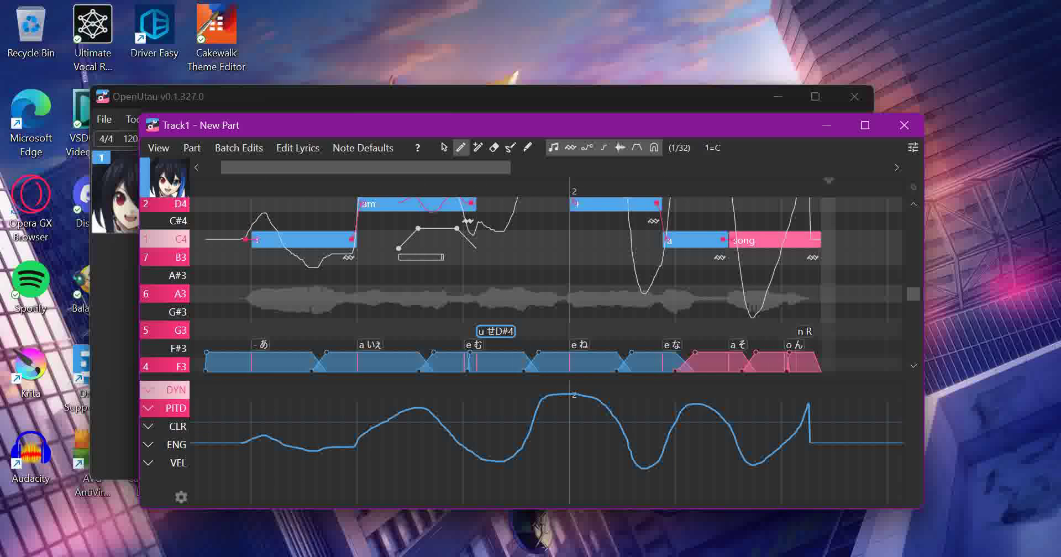
pyautogui.hotkey('ctrl', 'z')
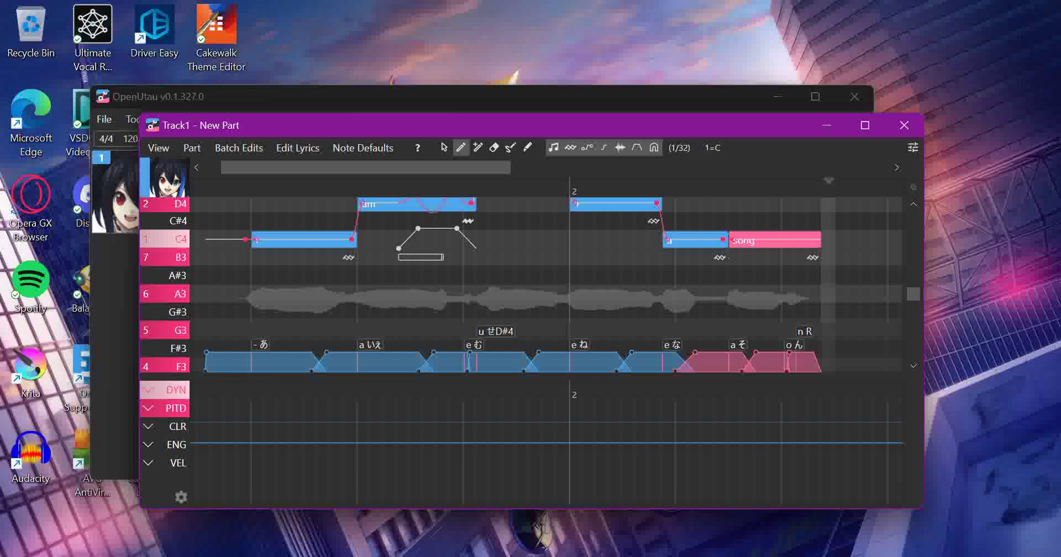
# Review the voice color expression settings without changes and return to the main window
pyautogui.click(177, 426)
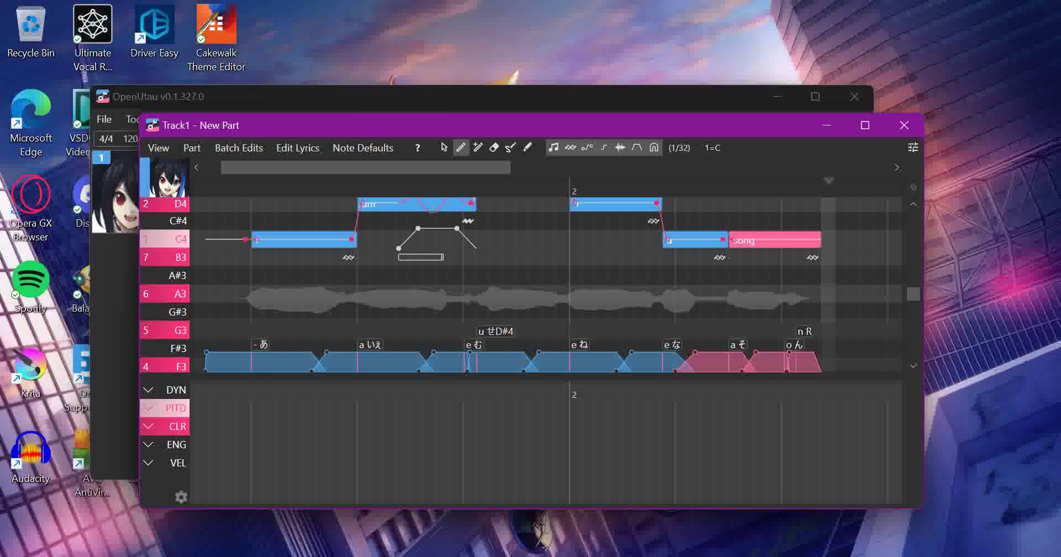
pyautogui.click(180, 497)
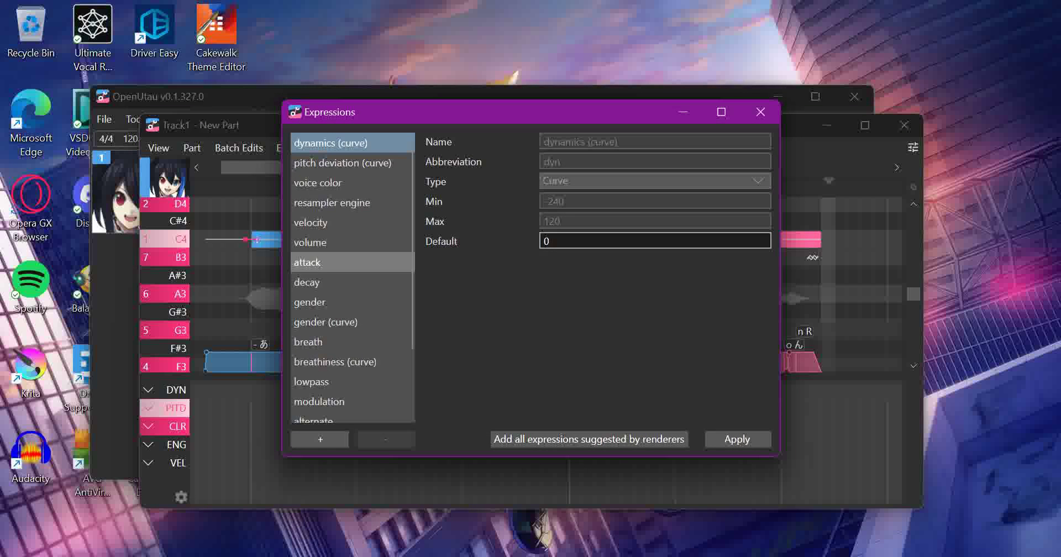
pyautogui.click(318, 183)
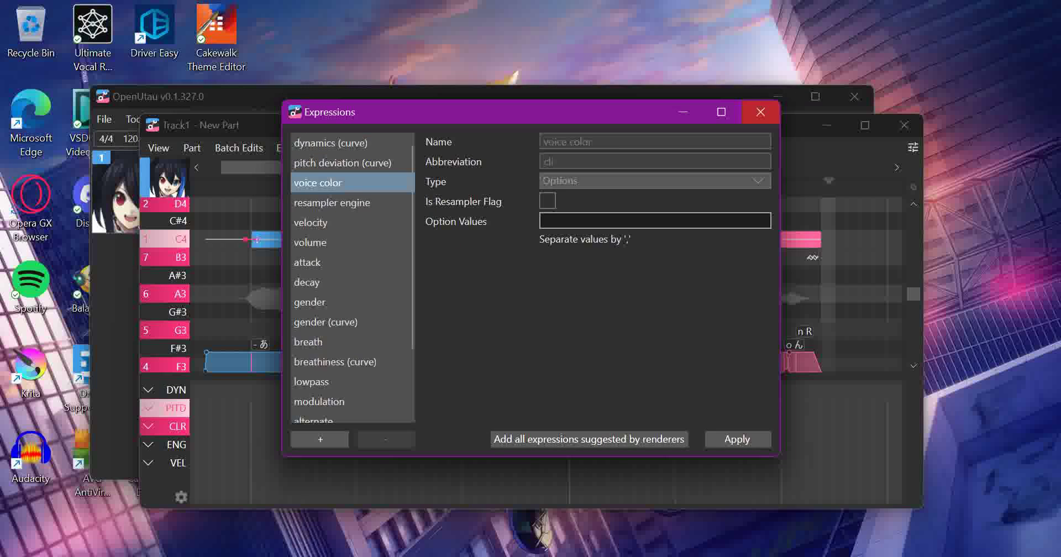
pyautogui.click(760, 112)
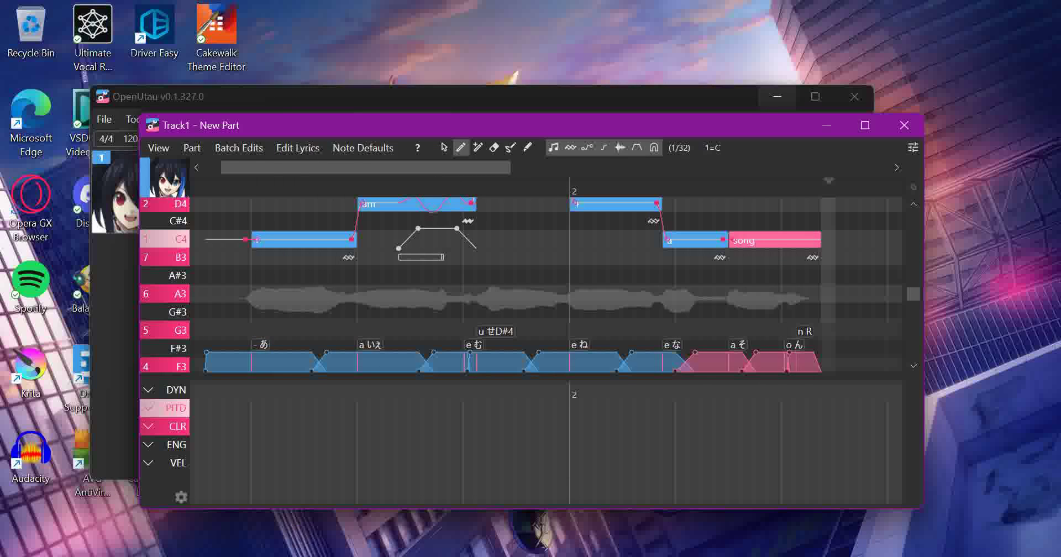
pyautogui.hotkey('alt', 'Tab')
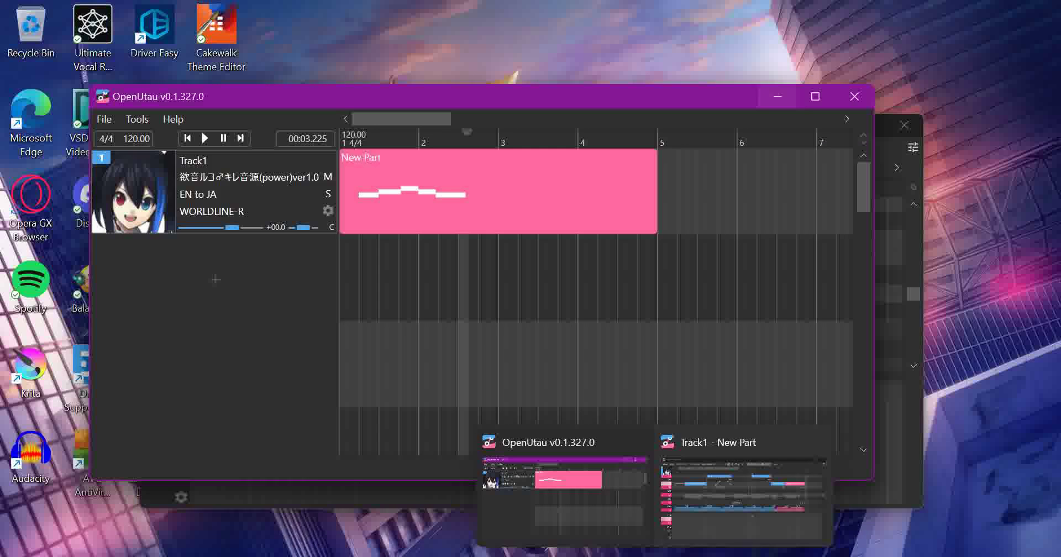
# Try the Neko Kashu singer on Track1, then switch back to 欲音ルコ♂キレ音源(power)ver1.01
pyautogui.hotkey('alt', 'Tab')
pyautogui.hotkey('alt', 'Tab')
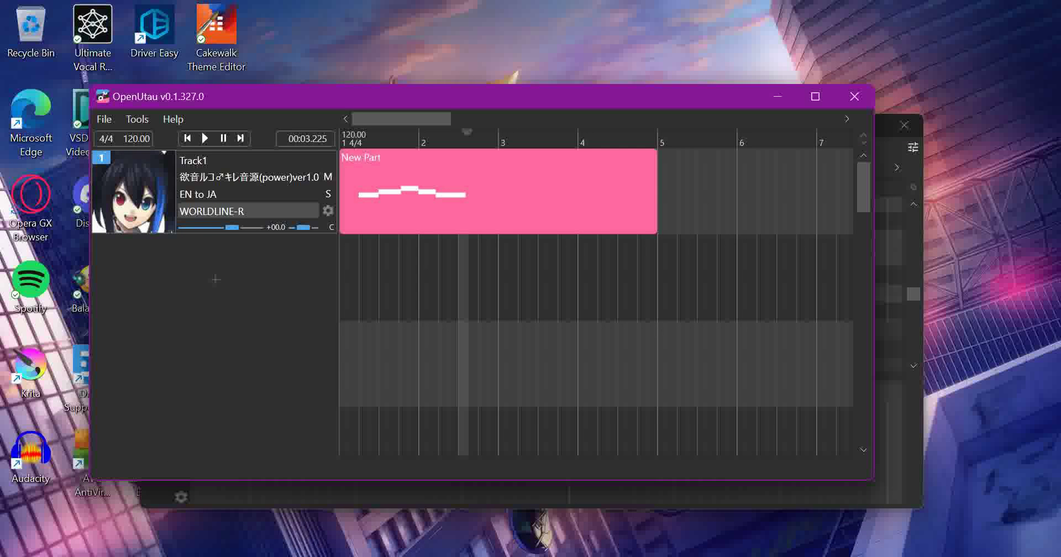
pyautogui.click(212, 211)
pyautogui.click(249, 177)
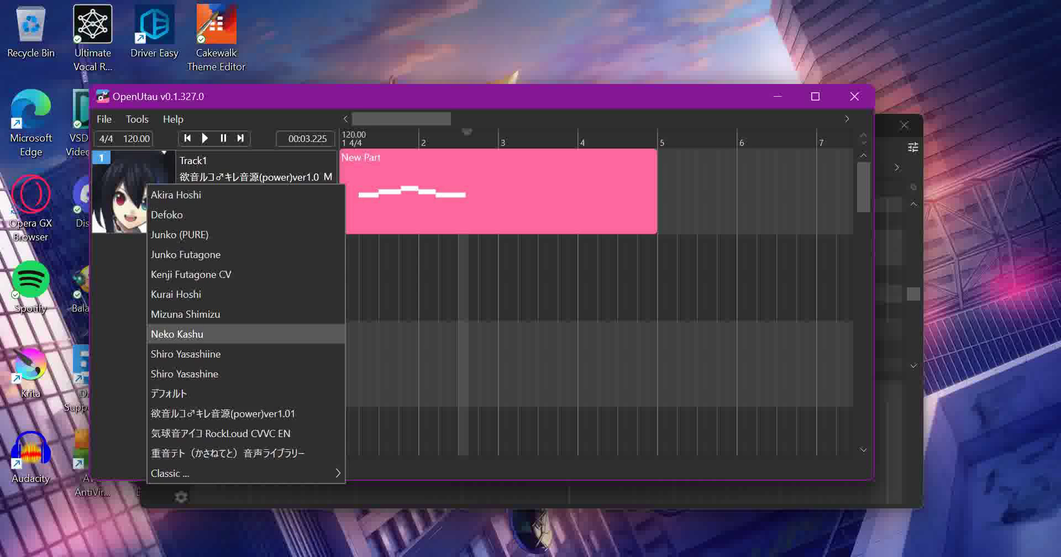
pyautogui.click(177, 334)
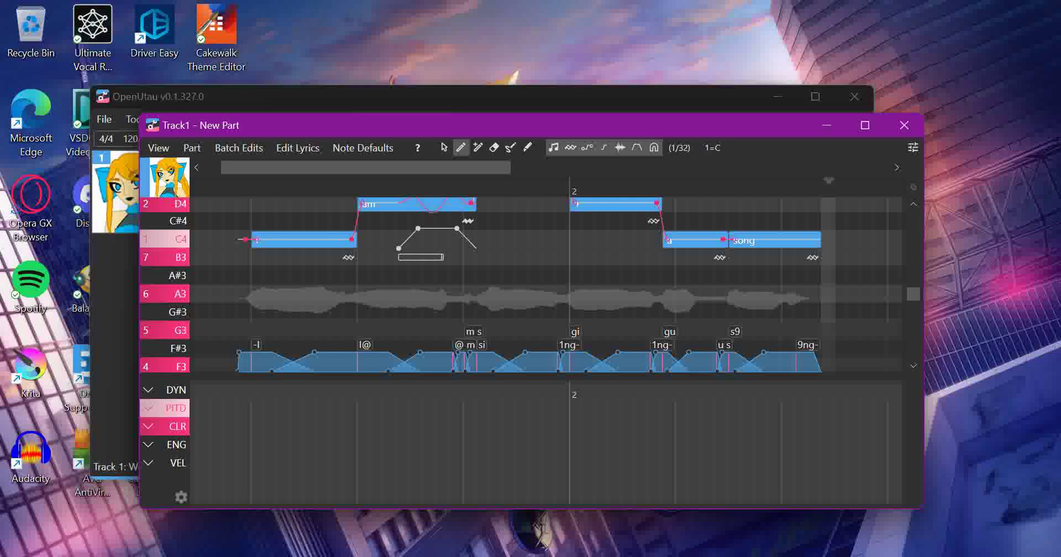
pyautogui.click(116, 332)
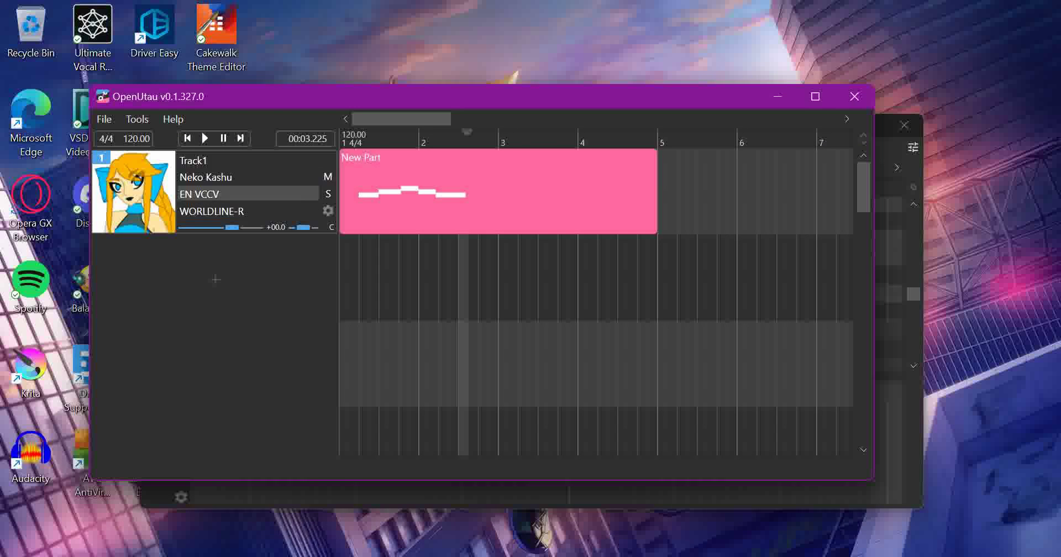
pyautogui.click(249, 177)
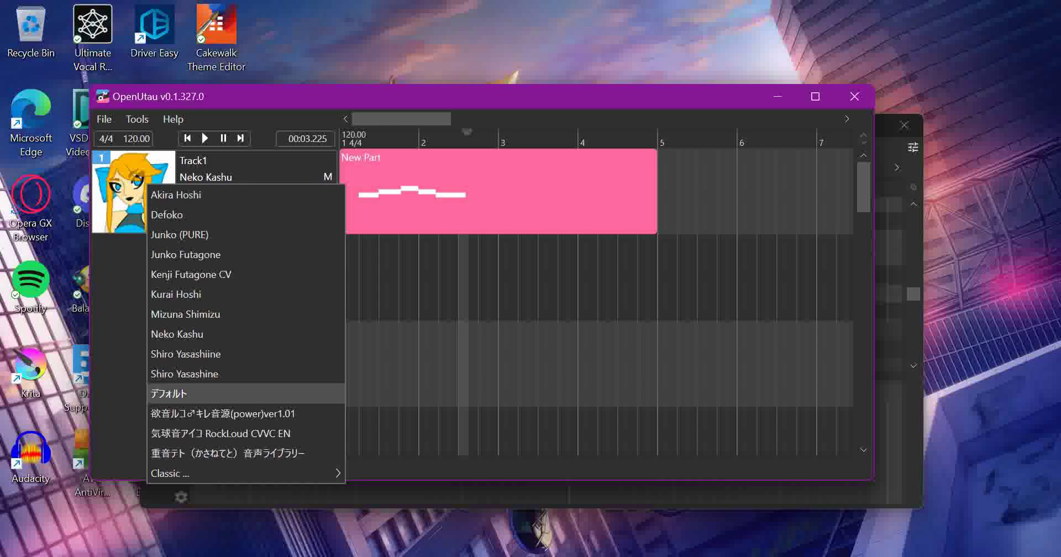
pyautogui.click(221, 413)
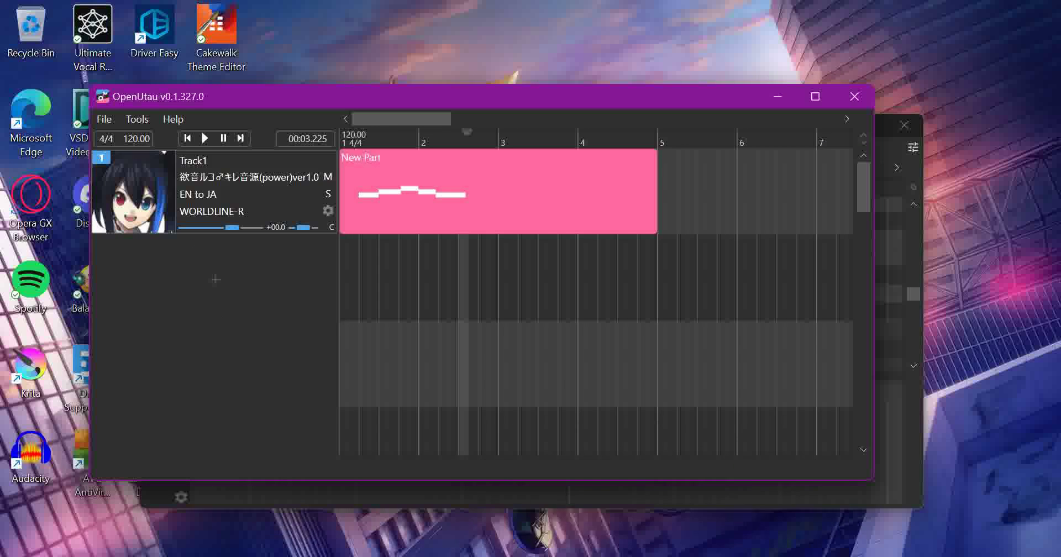
pyautogui.click(734, 486)
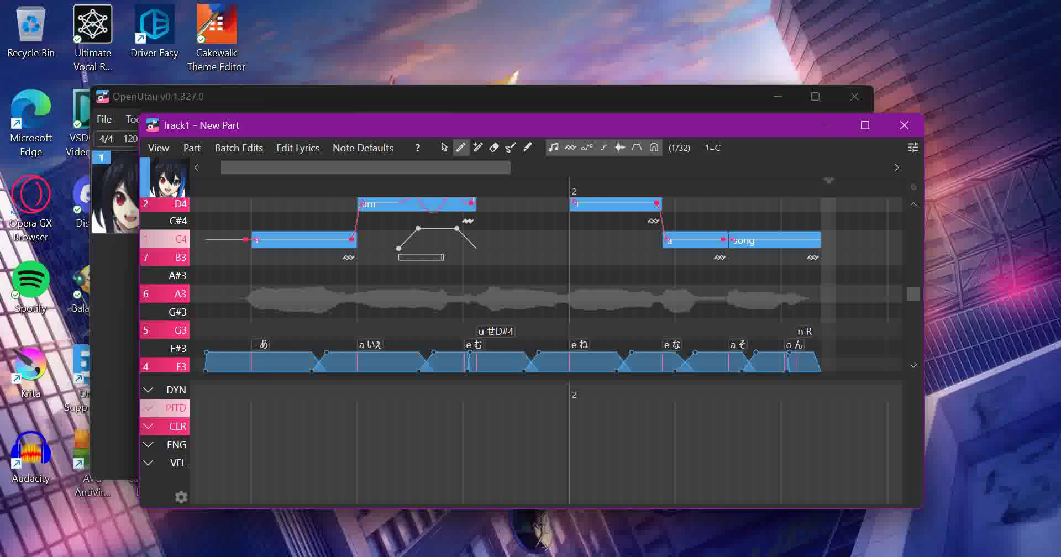
# Show the ENG lane, toggle per-note resampler engine options on and off, and play back
pyautogui.hotkey('alt', '3')
pyautogui.moveTo(255, 473); pyautogui.dragTo(255, 411)
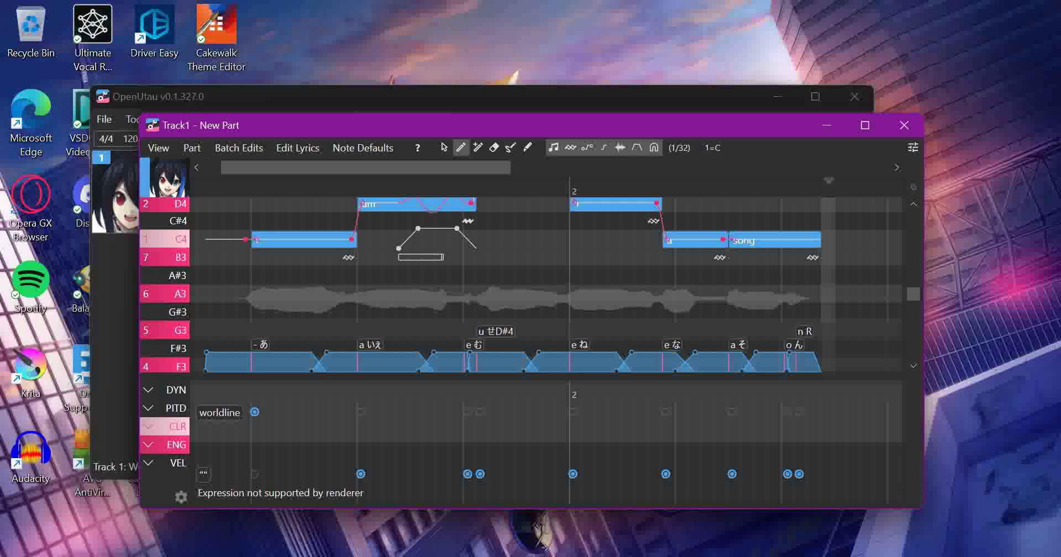
pyautogui.moveTo(467, 473)
pyautogui.mouseDown()
pyautogui.moveTo(480, 412)
pyautogui.moveTo(467, 474)
pyautogui.mouseUp()
pyautogui.moveTo(732, 473); pyautogui.dragTo(732, 412)
pyautogui.moveTo(799, 473); pyautogui.dragTo(799, 412)
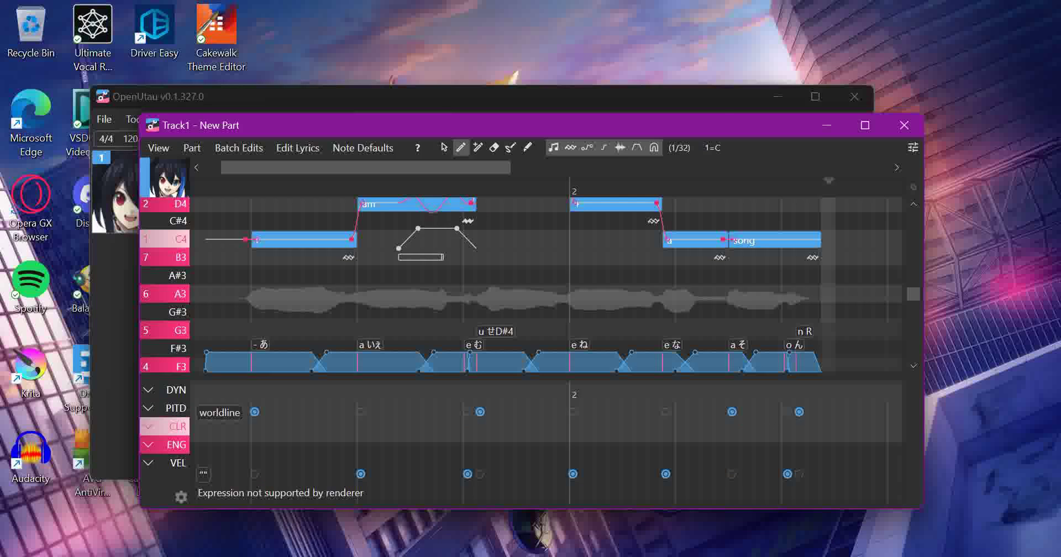
pyautogui.hscroll(-1, 546, 276)
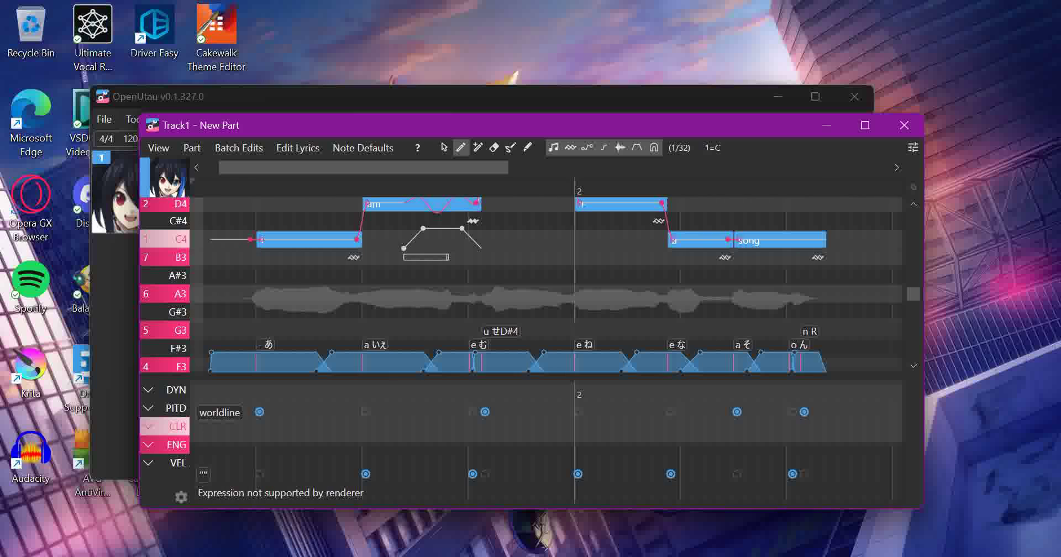
pyautogui.press('space')
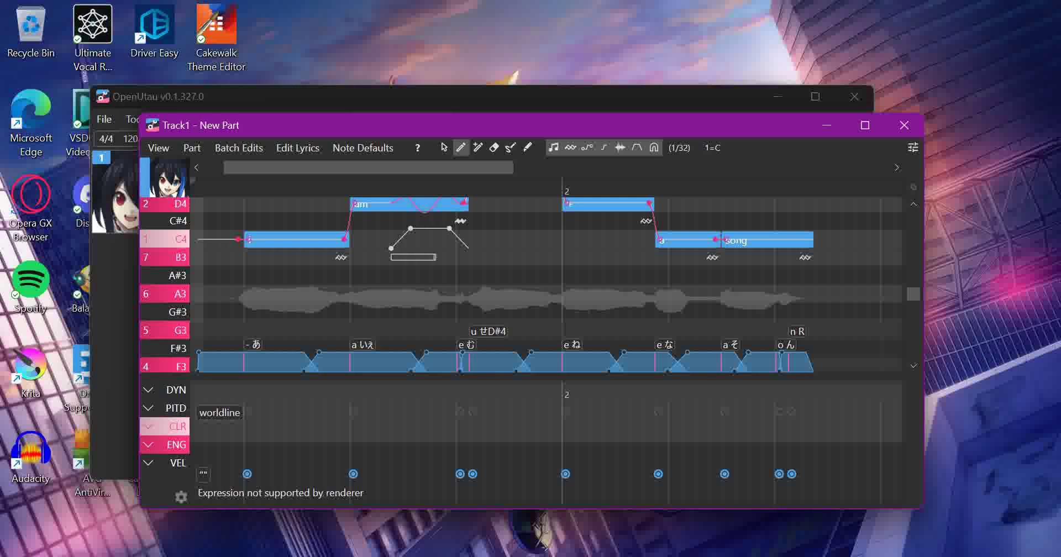
# Set opening note velocities (first 174, second max, fourth 197, fifth 87) and play back
pyautogui.click(176, 463)
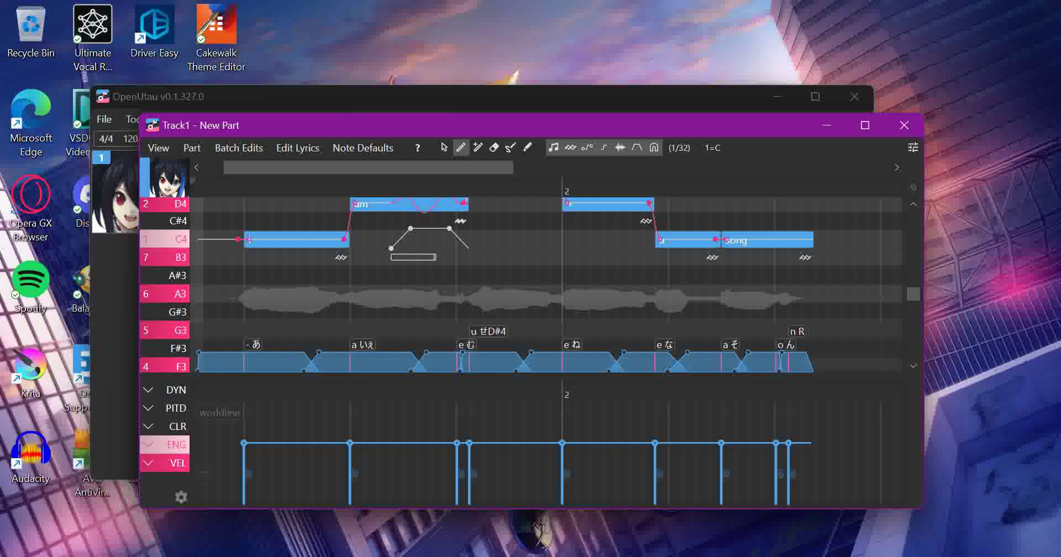
pyautogui.moveTo(257, 442); pyautogui.dragTo(257, 381)
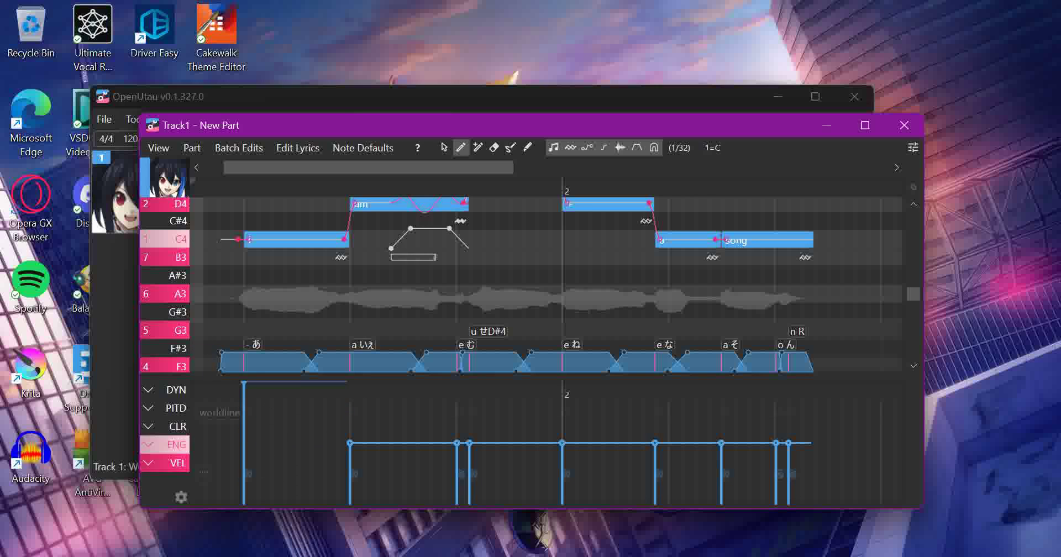
pyautogui.moveTo(351, 442)
pyautogui.mouseDown()
pyautogui.moveTo(379, 386)
pyautogui.moveTo(364, 436)
pyautogui.mouseUp()
pyautogui.moveTo(456, 443); pyautogui.dragTo(457, 406)
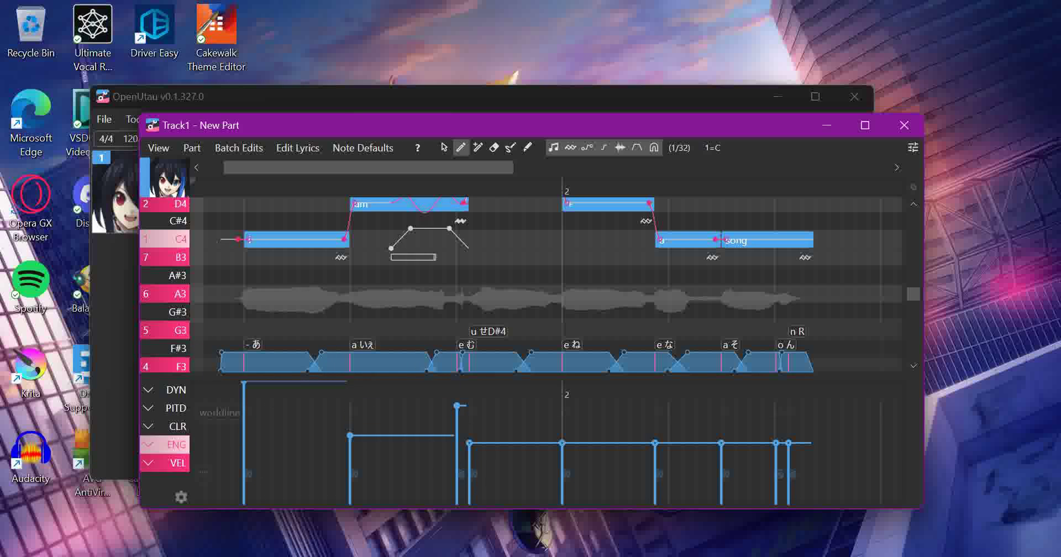
pyautogui.moveTo(469, 442); pyautogui.dragTo(485, 383)
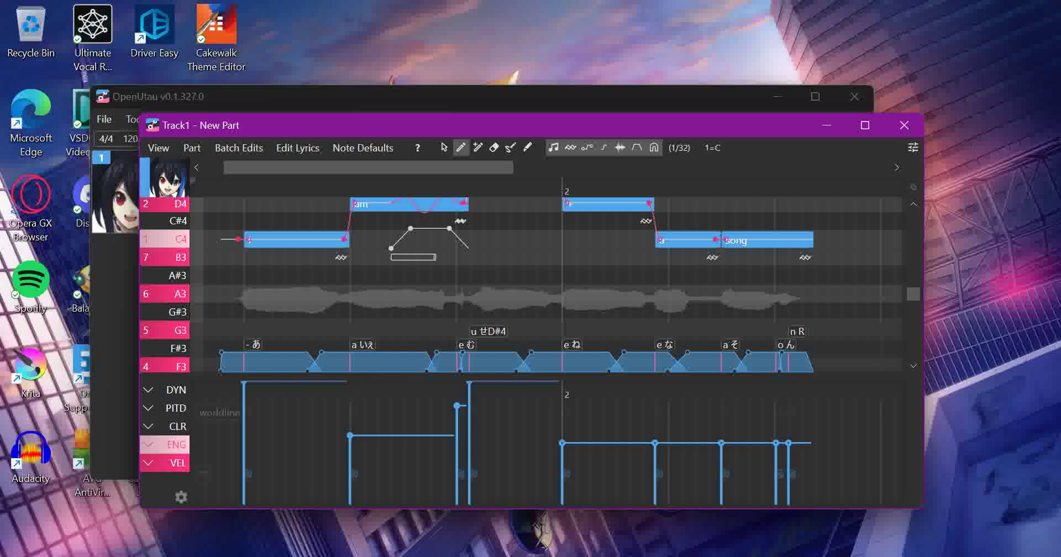
pyautogui.moveTo(562, 442); pyautogui.dragTo(562, 392)
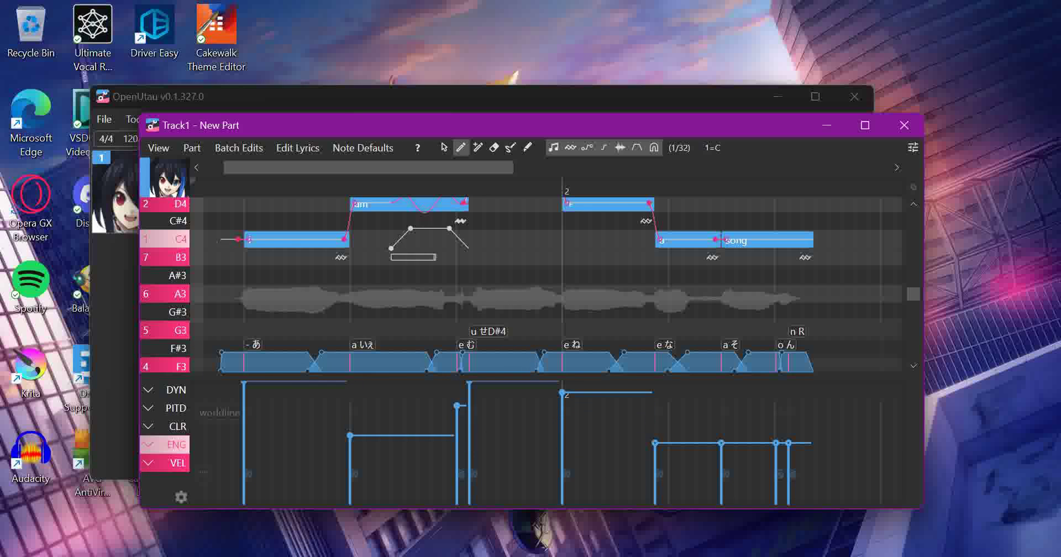
pyautogui.press('space')
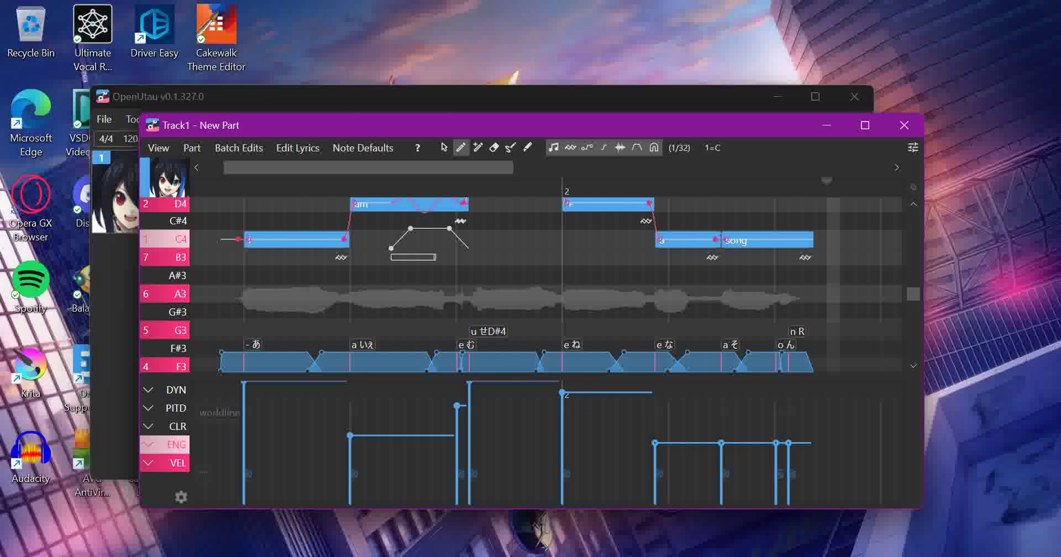
pyautogui.click(176, 445)
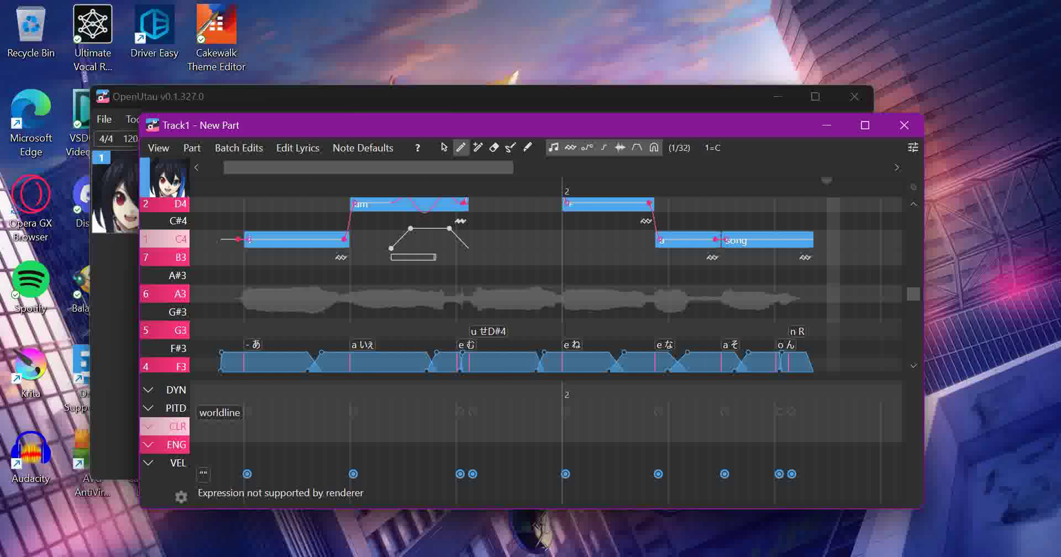
# Replace the voice color lane with the attack expression
pyautogui.click(177, 426)
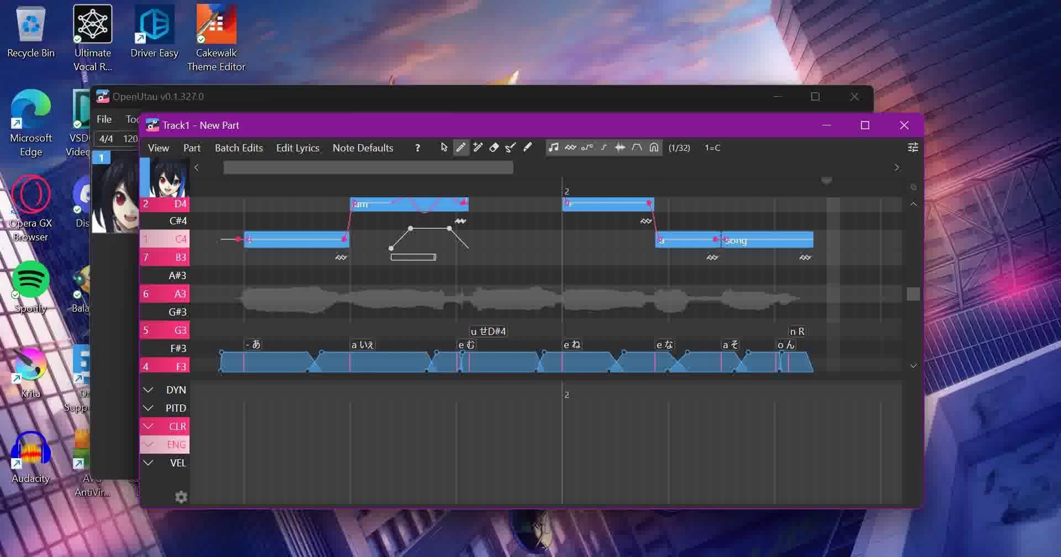
pyautogui.click(148, 426)
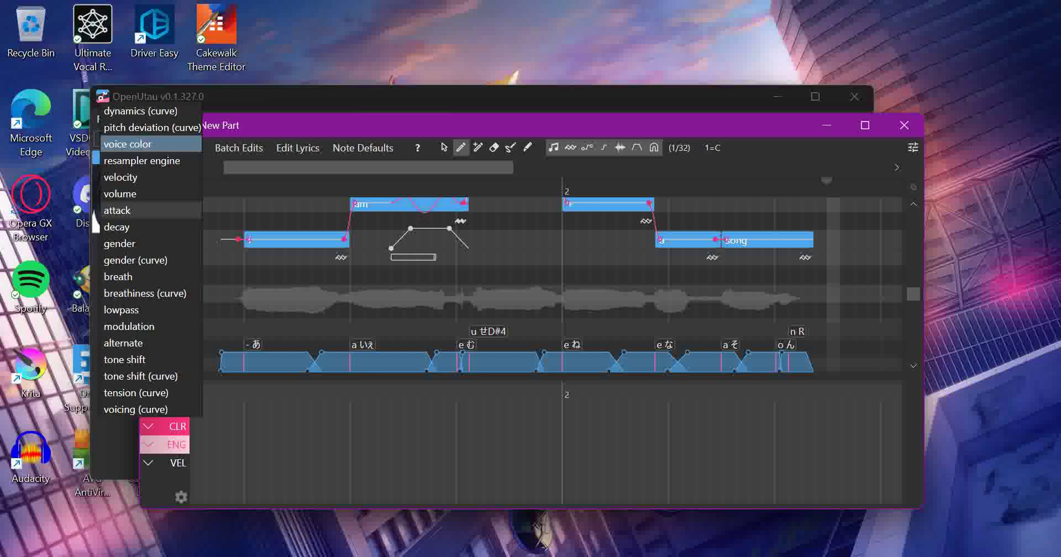
pyautogui.click(127, 210)
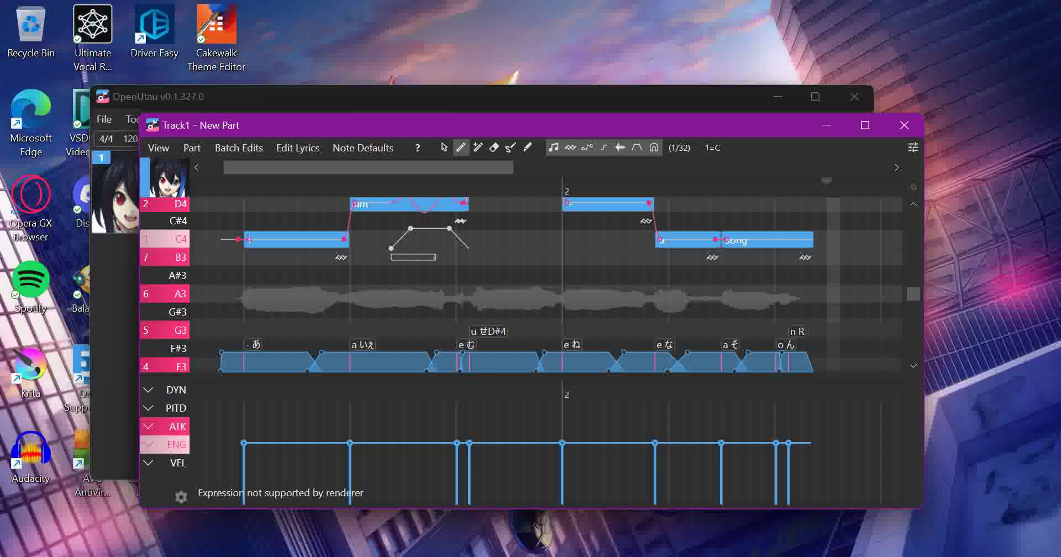
# Set per-note attack levels: raise the first and fourth, fifth 72, sixth 136, seventh 90
pyautogui.moveTo(244, 442); pyautogui.dragTo(244, 381)
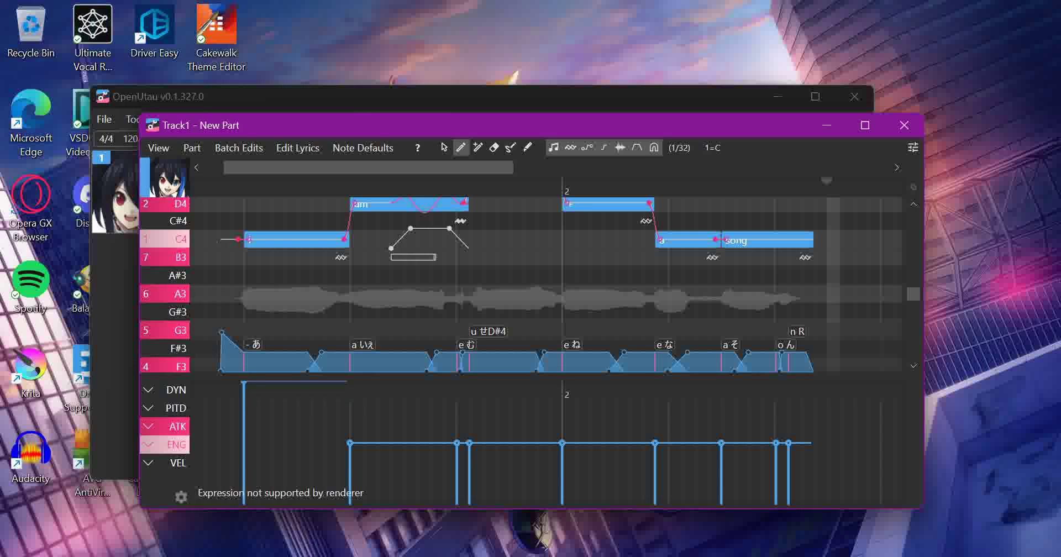
pyautogui.moveTo(350, 442)
pyautogui.mouseDown()
pyautogui.moveTo(350, 392)
pyautogui.moveTo(349, 442)
pyautogui.mouseUp()
pyautogui.moveTo(469, 442); pyautogui.dragTo(469, 390)
pyautogui.moveTo(562, 443); pyautogui.dragTo(562, 472)
pyautogui.moveTo(654, 443); pyautogui.dragTo(655, 416)
pyautogui.moveTo(721, 443); pyautogui.dragTo(720, 453)
pyautogui.moveTo(776, 443); pyautogui.dragTo(776, 484)
pyautogui.moveTo(787, 442); pyautogui.dragTo(788, 419)
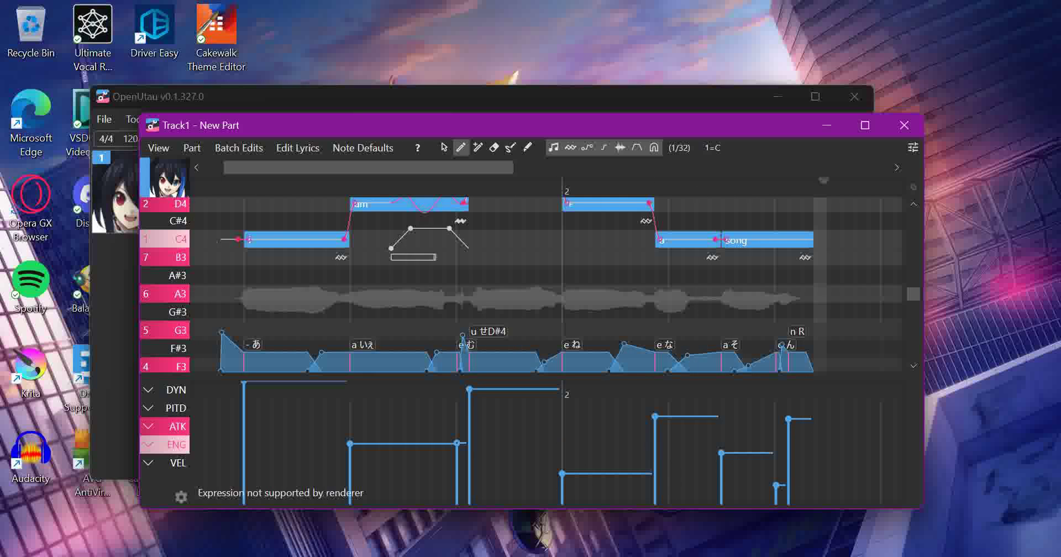
# Swap the engine lane for decay, drag decay values, lowering the second and third notes, then play
pyautogui.doubleClick(166, 444)
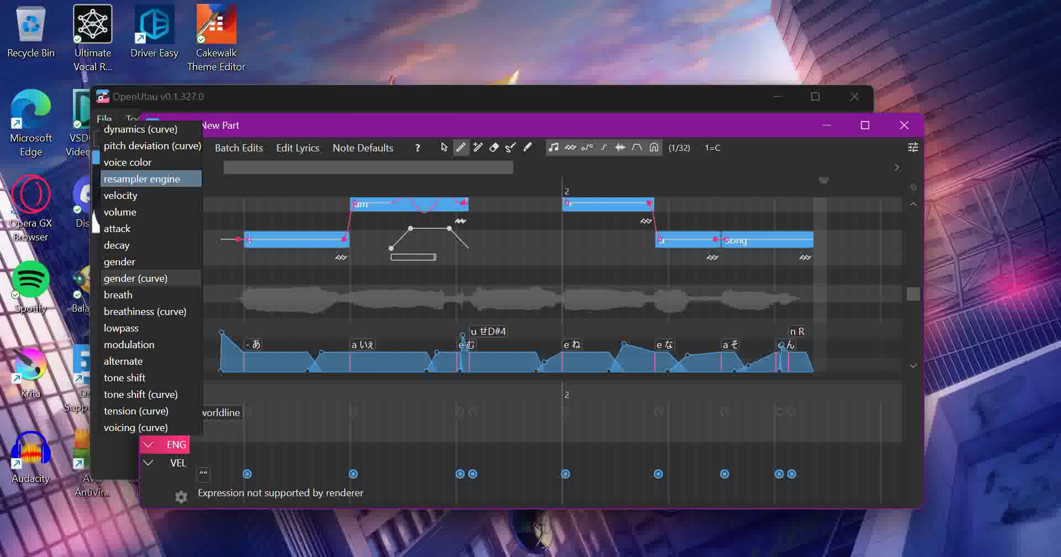
pyautogui.click(124, 244)
pyautogui.moveTo(243, 437); pyautogui.dragTo(809, 426)
pyautogui.moveTo(351, 476); pyautogui.dragTo(457, 475)
pyautogui.press('space')
pyautogui.press('space')
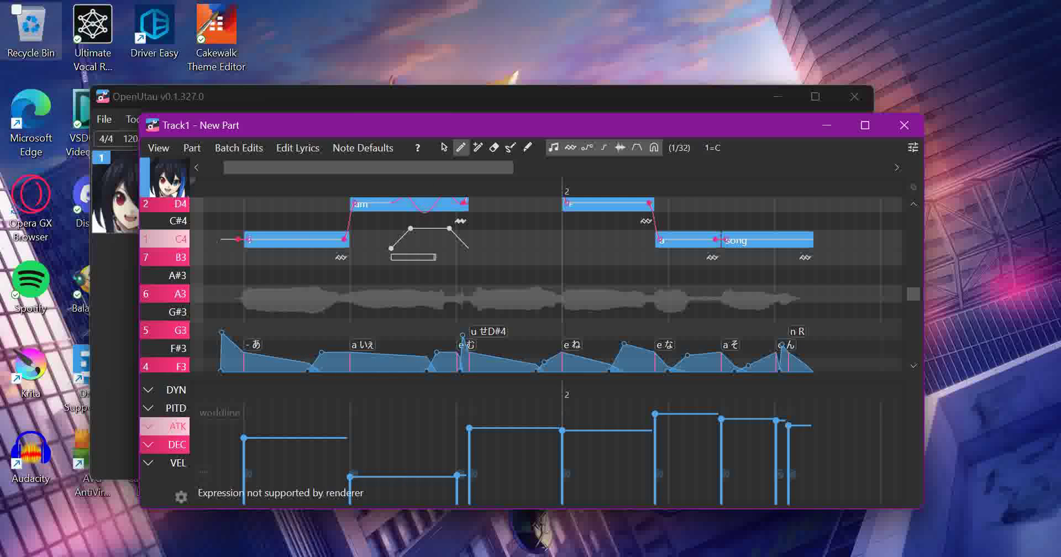
# Switch the track's renderer to CLASSIC in the main window
pyautogui.click(387, 96)
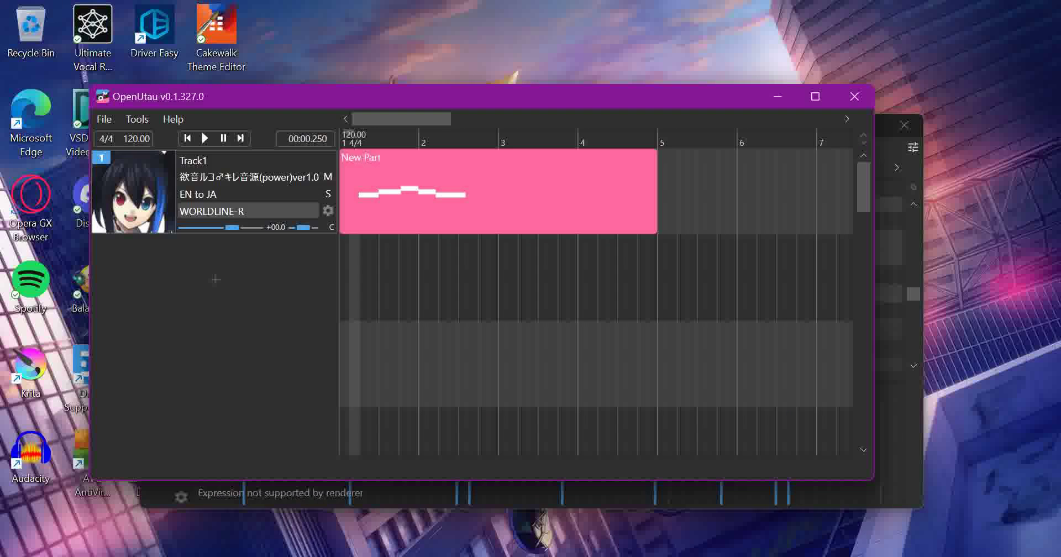
pyautogui.click(211, 211)
pyautogui.click(221, 248)
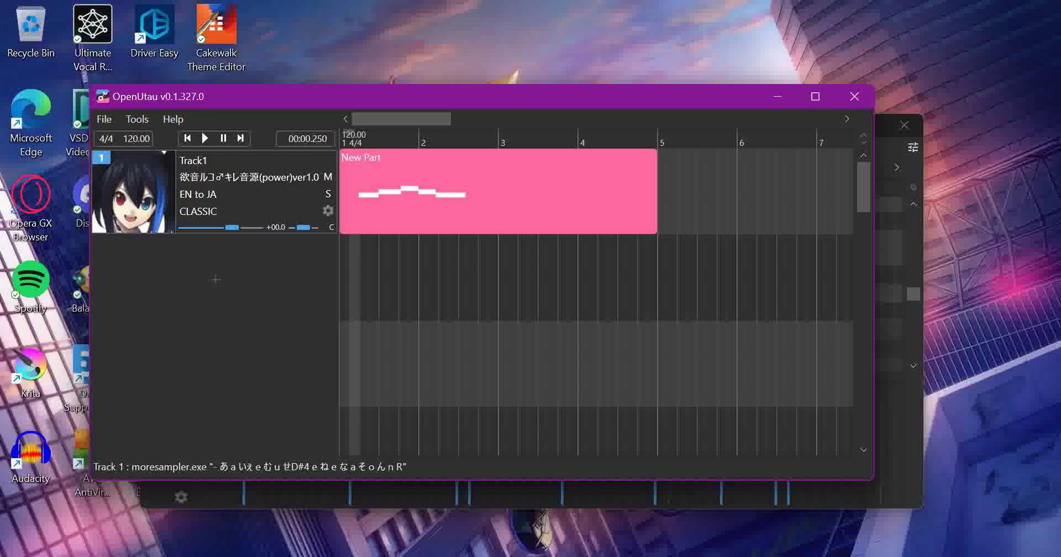
# Return to the piano roll and play the rendered melody
pyautogui.hotkey('alt', 'Tab')
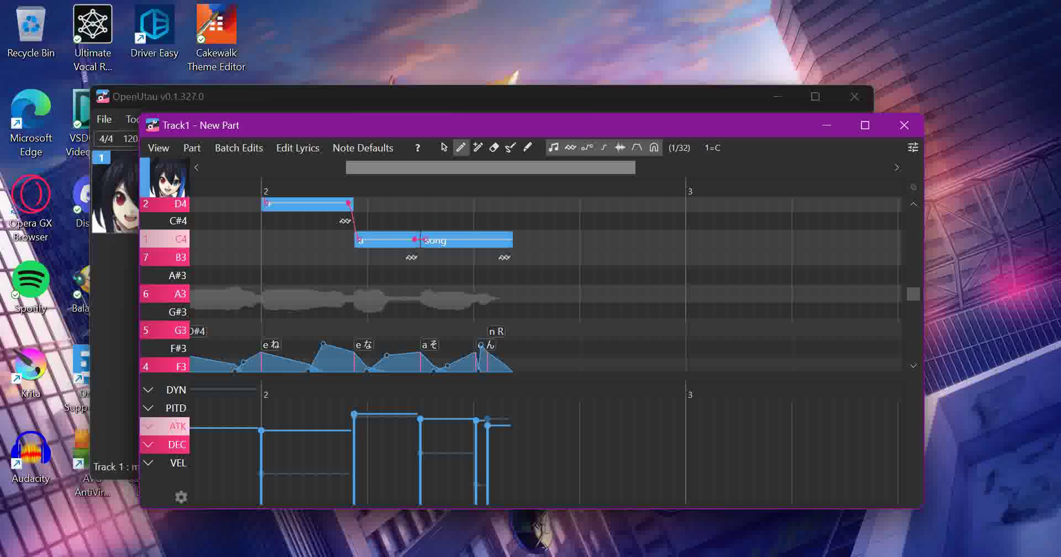
pyautogui.moveTo(491, 167); pyautogui.dragTo(347, 167)
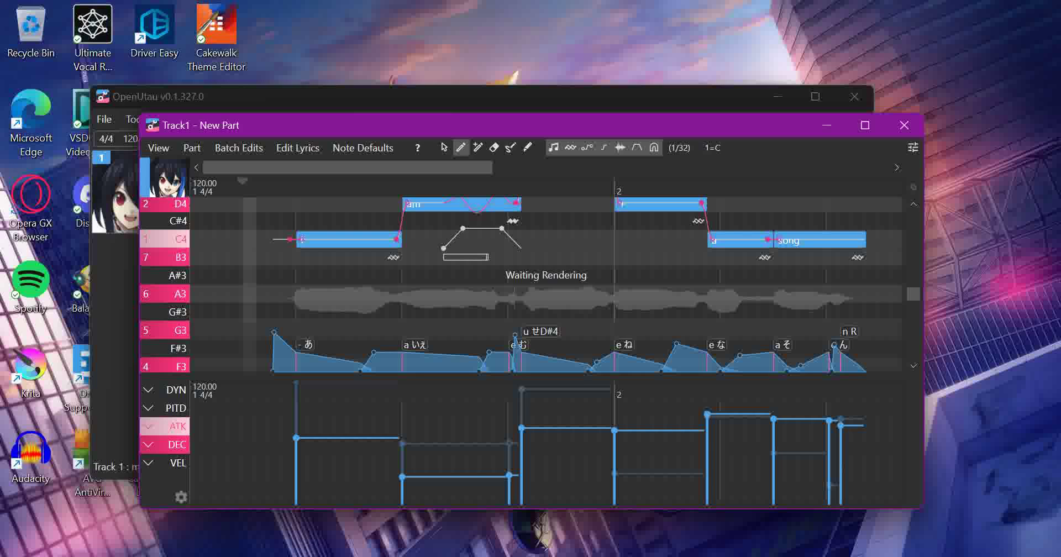
pyautogui.click(116, 248)
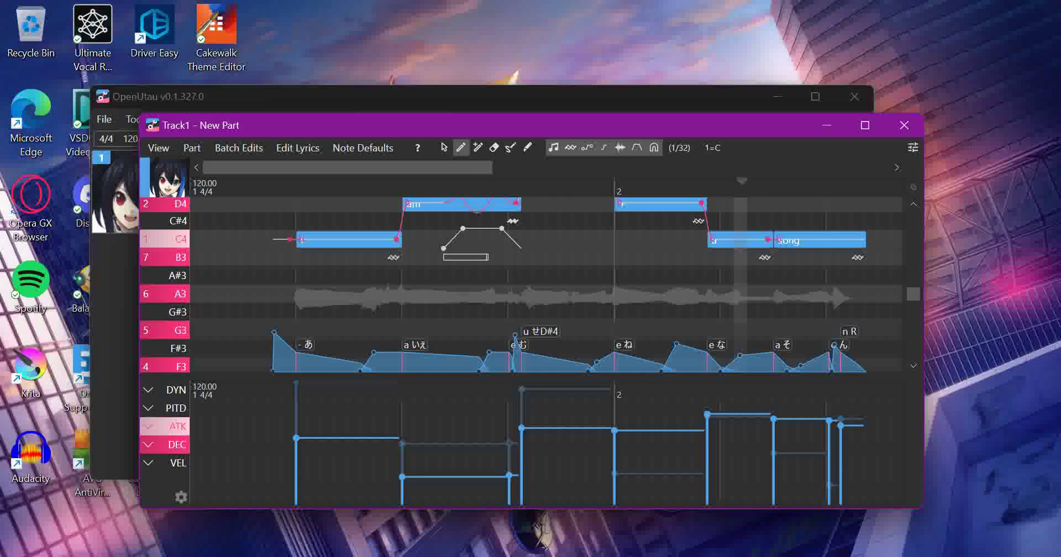
pyautogui.hotkey('alt', 'Tab')
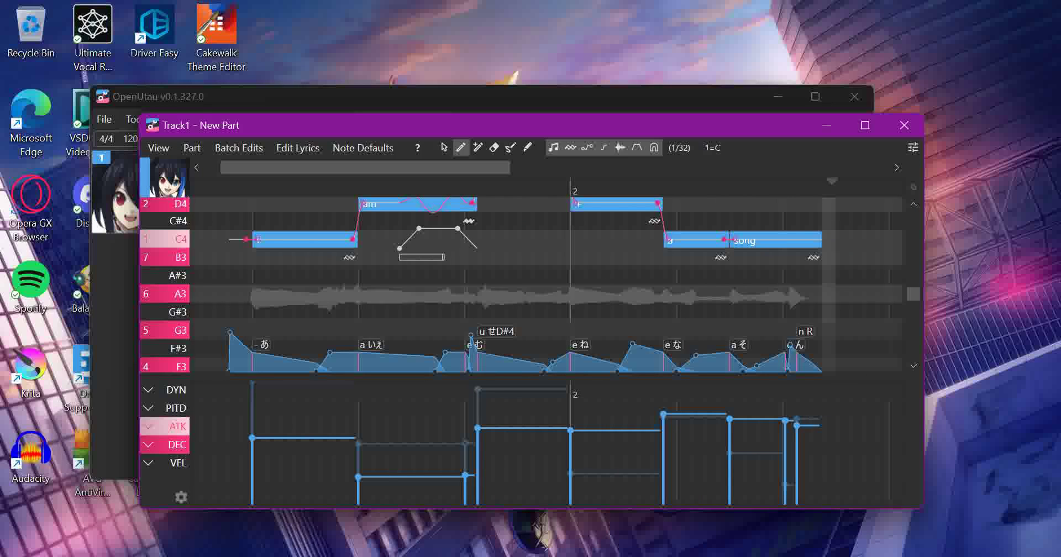
# Switch the upper lane to alternate and draw values for the first and final notes
pyautogui.click(177, 426)
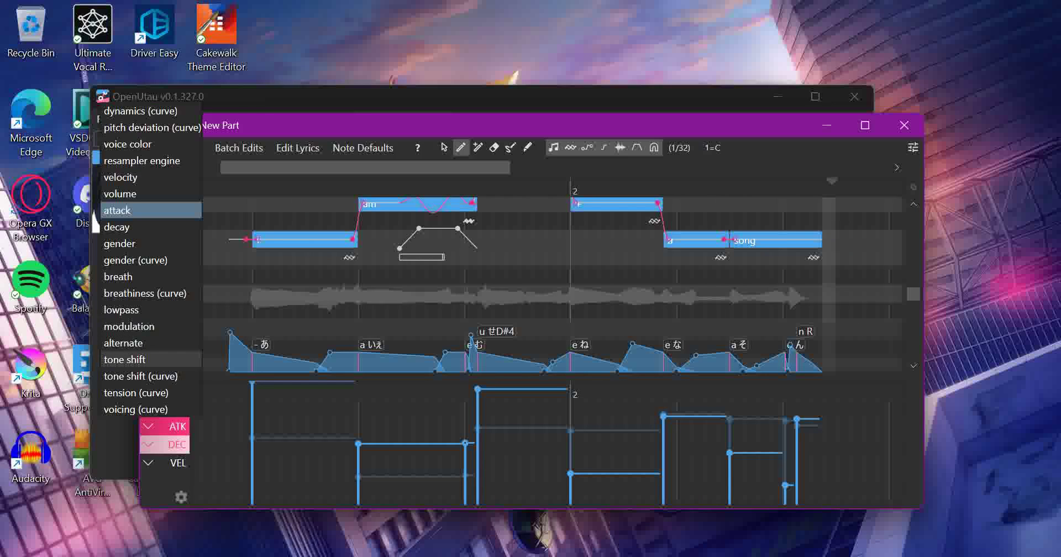
pyautogui.click(123, 343)
pyautogui.moveTo(310, 475)
pyautogui.mouseDown()
pyautogui.moveTo(458, 407)
pyautogui.moveTo(696, 451)
pyautogui.mouseUp()
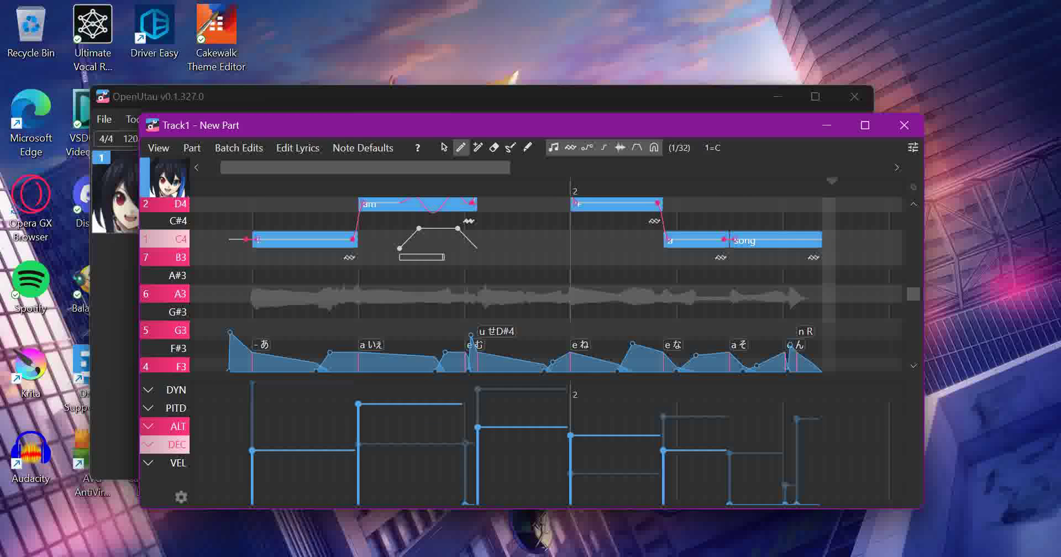
pyautogui.moveTo(784, 485); pyautogui.dragTo(784, 412)
pyautogui.click(806, 466)
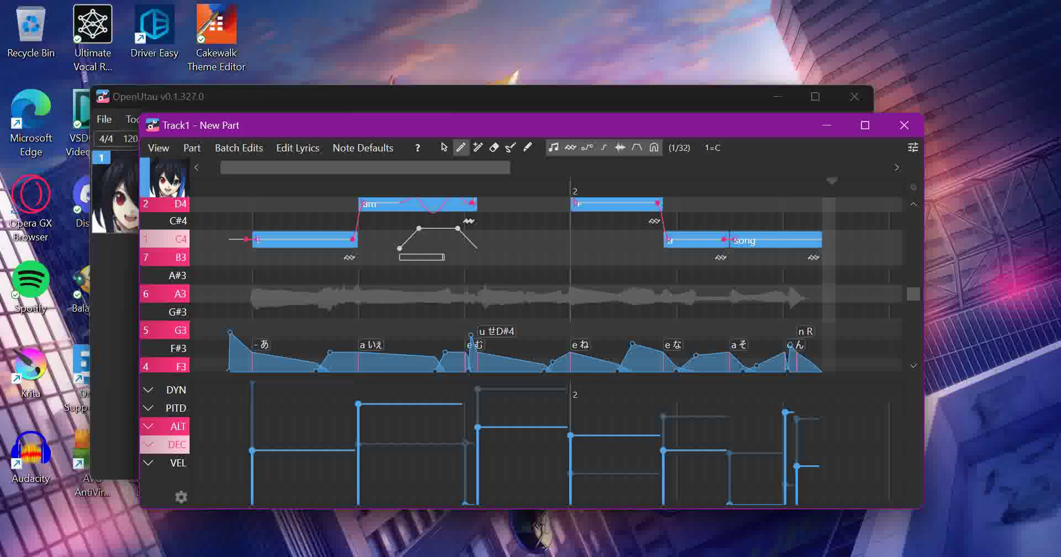
# Adjust alternate values of the later notes and replay the melody
pyautogui.click(690, 404)
pyautogui.click(696, 489)
pyautogui.click(754, 427)
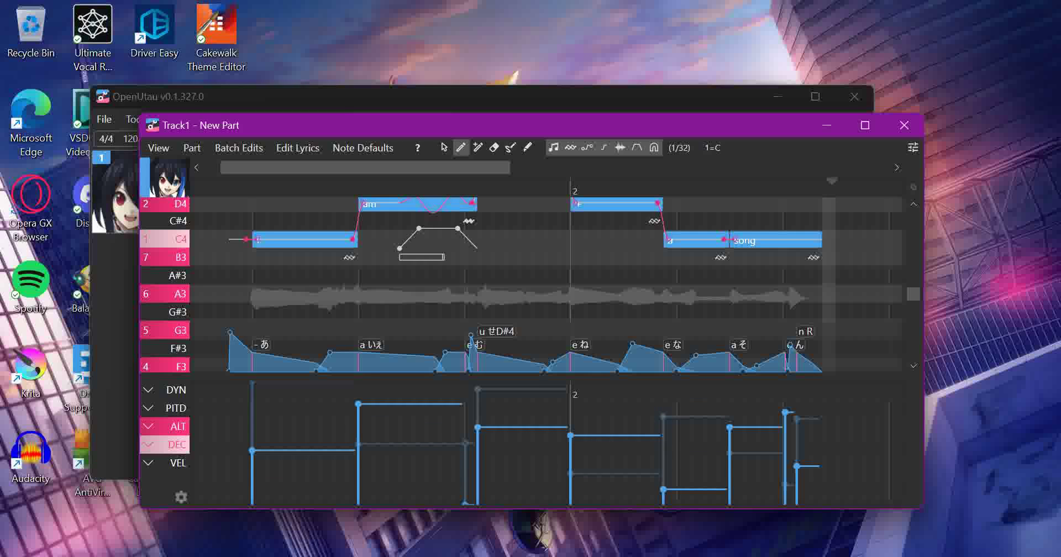
pyautogui.press('space')
# Reshape two early notes' alternate values (second drops to 13), undo a stray D4 note, replay
pyautogui.moveTo(358, 420); pyautogui.dragTo(465, 403)
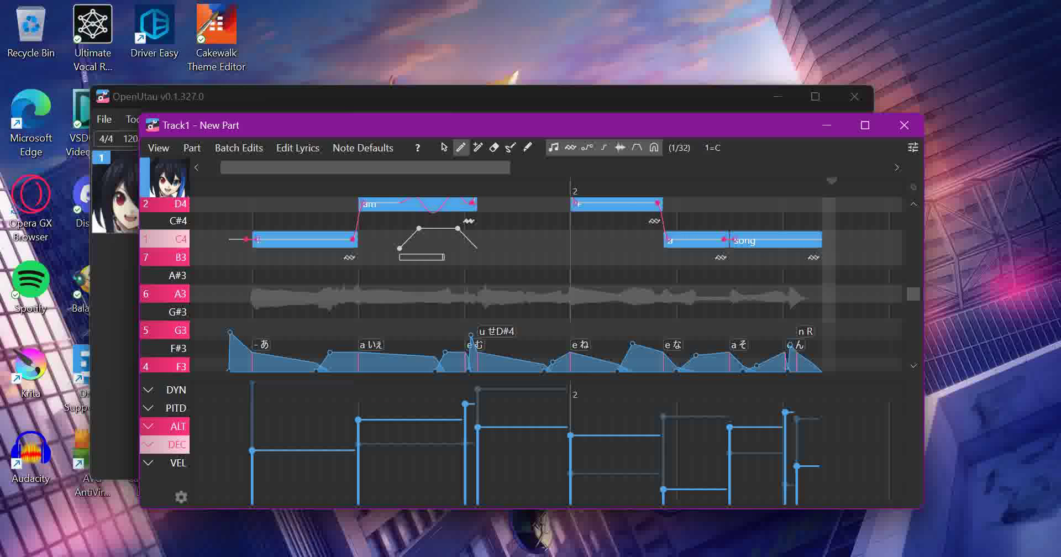
pyautogui.click(219, 204)
pyautogui.hotkey('ctrl', 'z')
pyautogui.press('space')
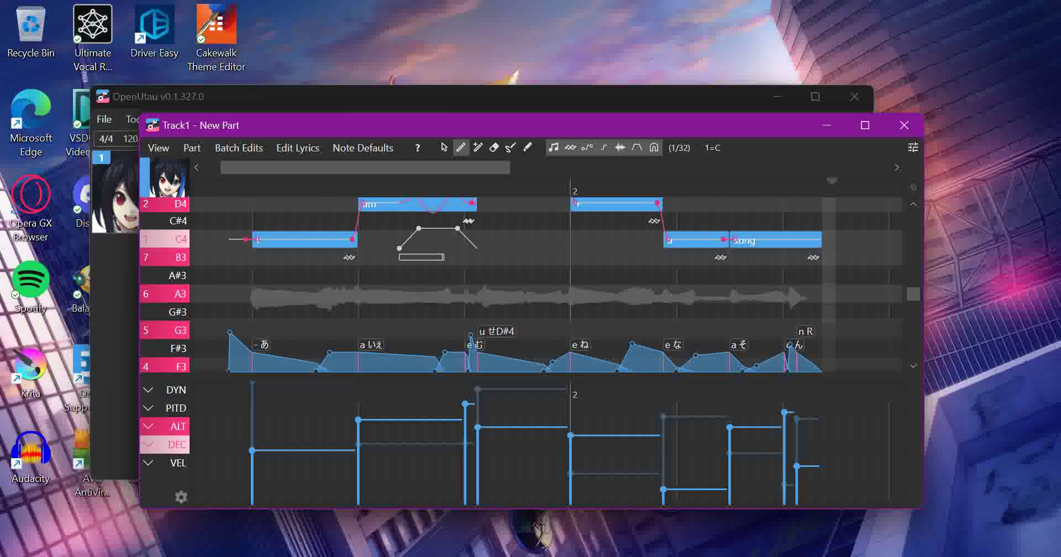
# Switch the lower lane to tone shift; lower the first, う and せ notes, raise いえ
pyautogui.click(171, 426)
pyautogui.click(171, 444)
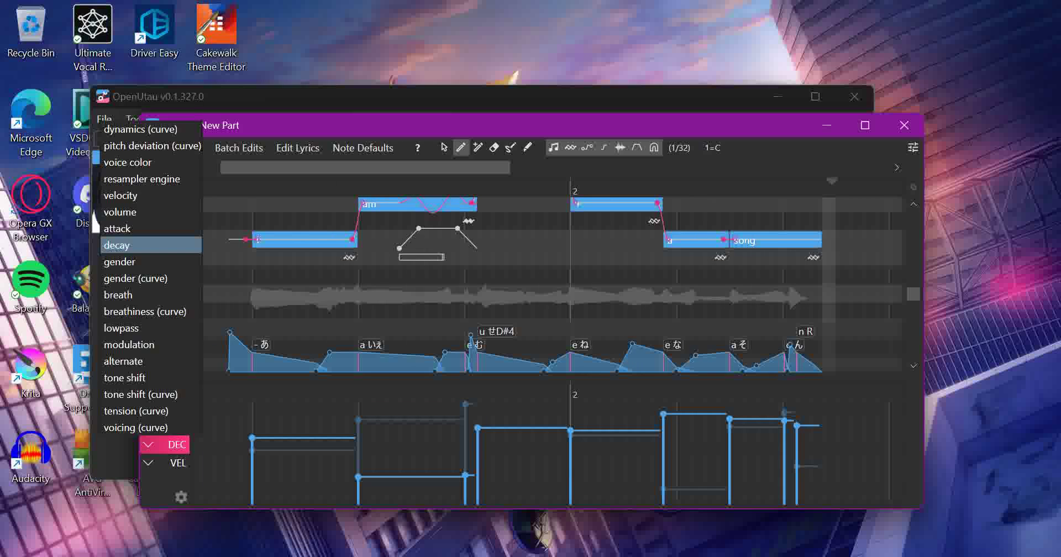
pyautogui.click(124, 377)
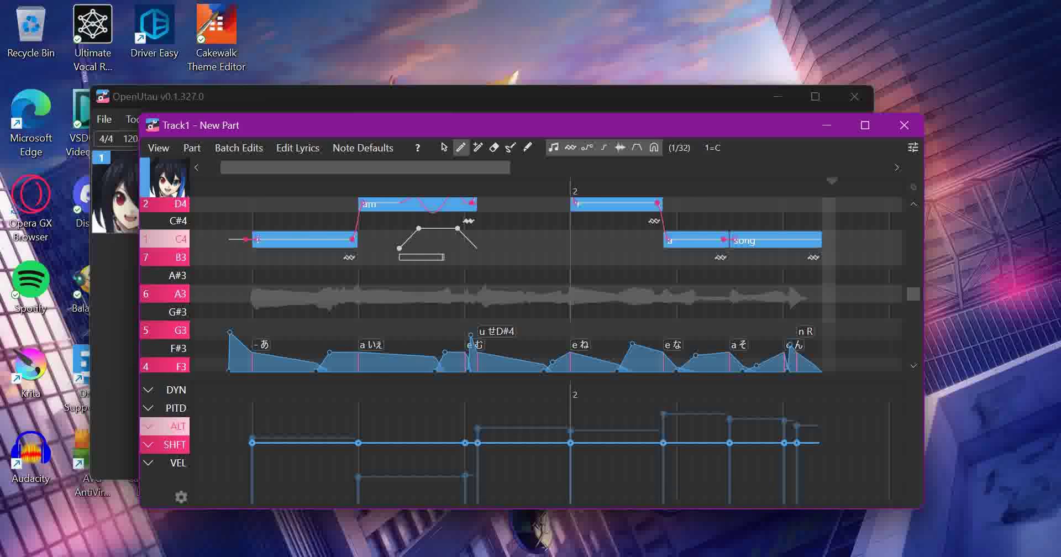
pyautogui.moveTo(303, 443)
pyautogui.mouseDown()
pyautogui.moveTo(299, 490)
pyautogui.moveTo(303, 477)
pyautogui.mouseUp()
pyautogui.moveTo(358, 443); pyautogui.dragTo(358, 399)
pyautogui.moveTo(465, 443); pyautogui.dragTo(465, 477)
pyautogui.moveTo(477, 443); pyautogui.dragTo(478, 484)
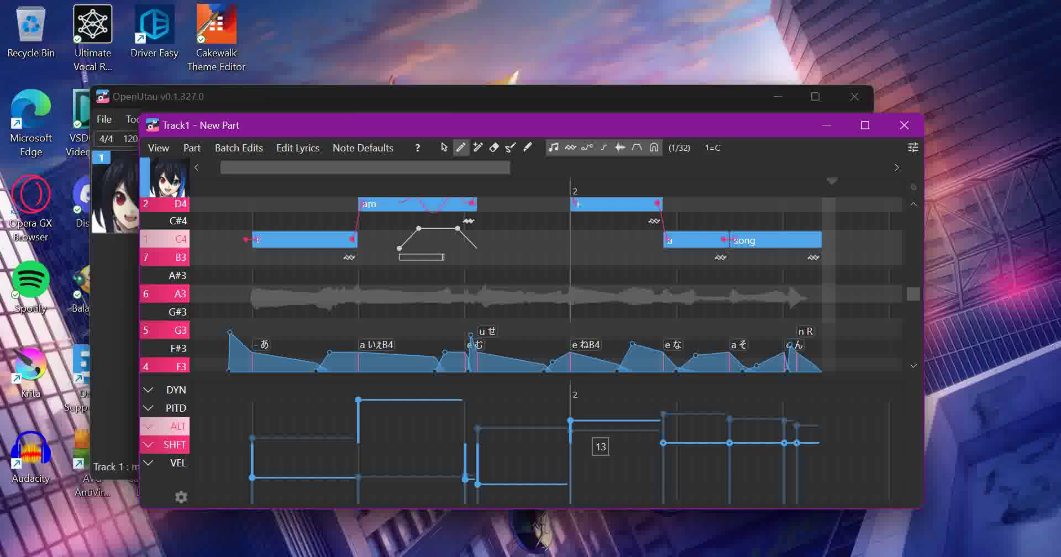
# Lower ね, raise な and そ, lower the final note's tone shift, then play back
pyautogui.moveTo(570, 443); pyautogui.dragTo(570, 482)
pyautogui.moveTo(663, 442); pyautogui.dragTo(663, 436)
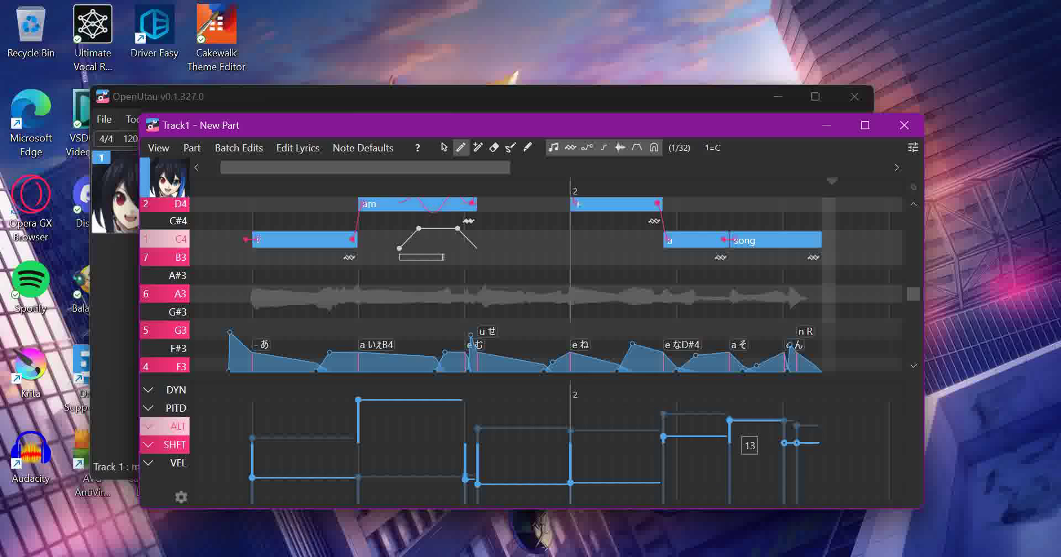
pyautogui.moveTo(729, 442); pyautogui.dragTo(729, 395)
pyautogui.moveTo(783, 443)
pyautogui.mouseDown()
pyautogui.moveTo(784, 477)
pyautogui.moveTo(796, 417)
pyautogui.mouseUp()
pyautogui.press('space')
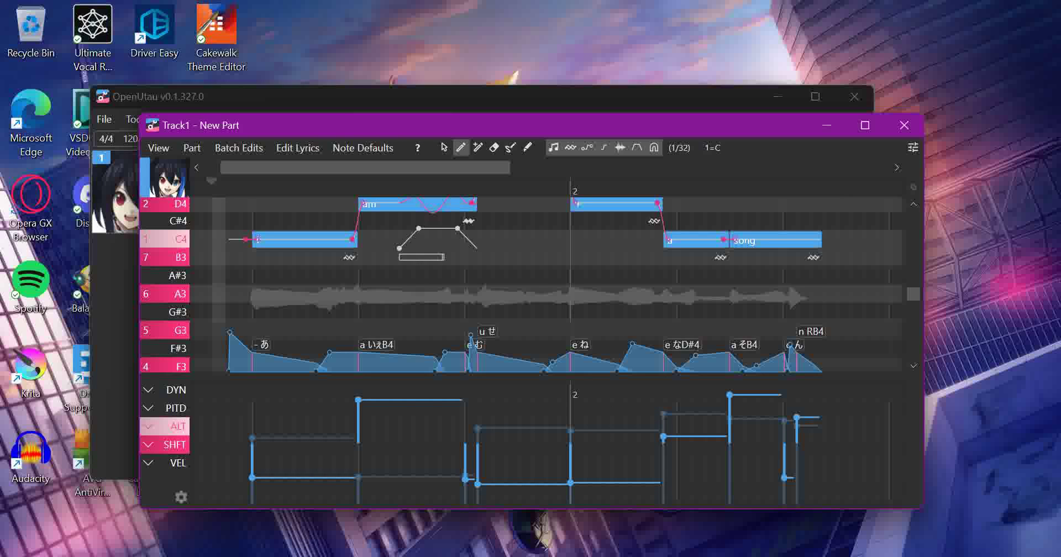
# Check the phonemizer stays EN to JA and reopen the part in the piano roll
pyautogui.click(386, 97)
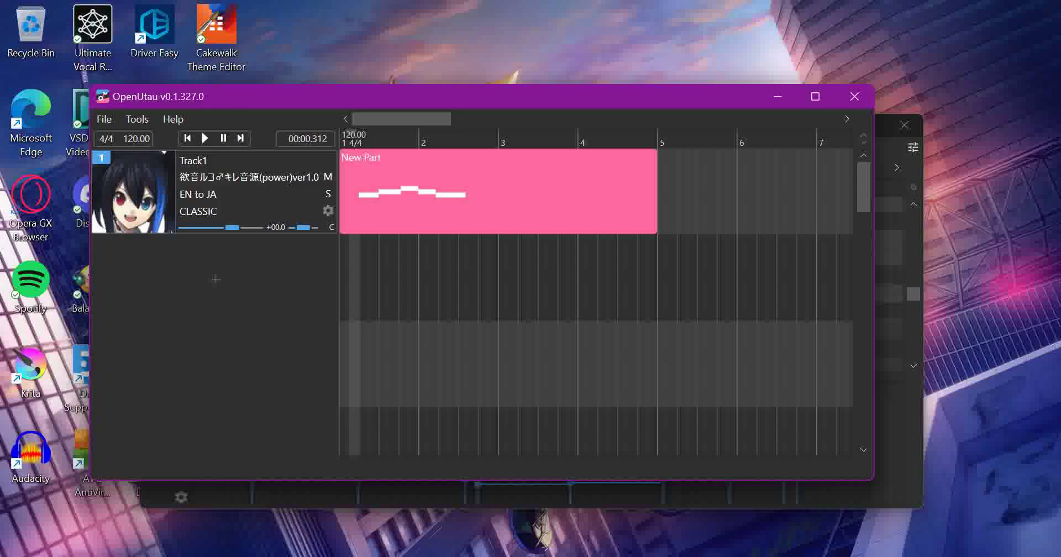
pyautogui.click(198, 194)
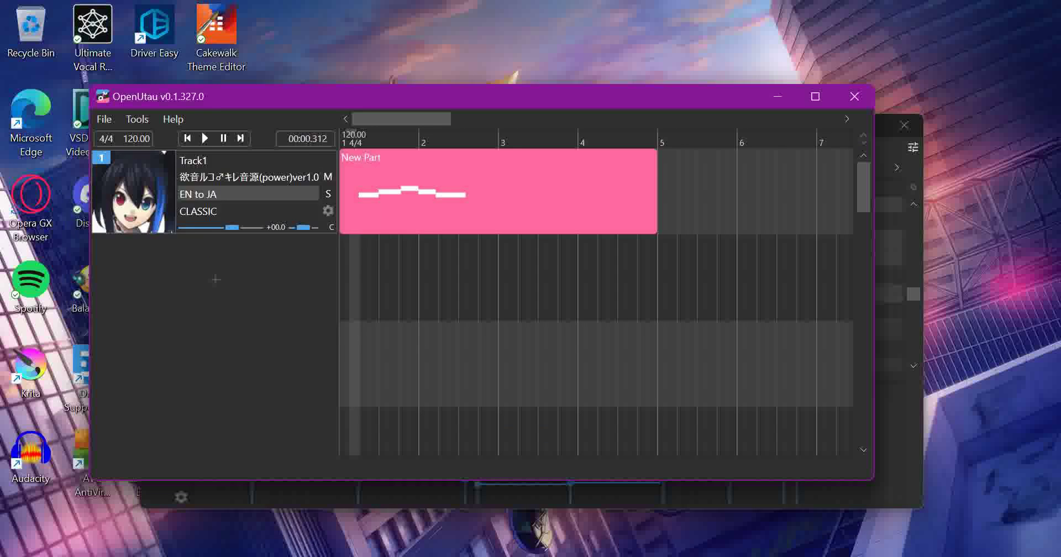
pyautogui.press('Escape')
pyautogui.doubleClick(497, 188)
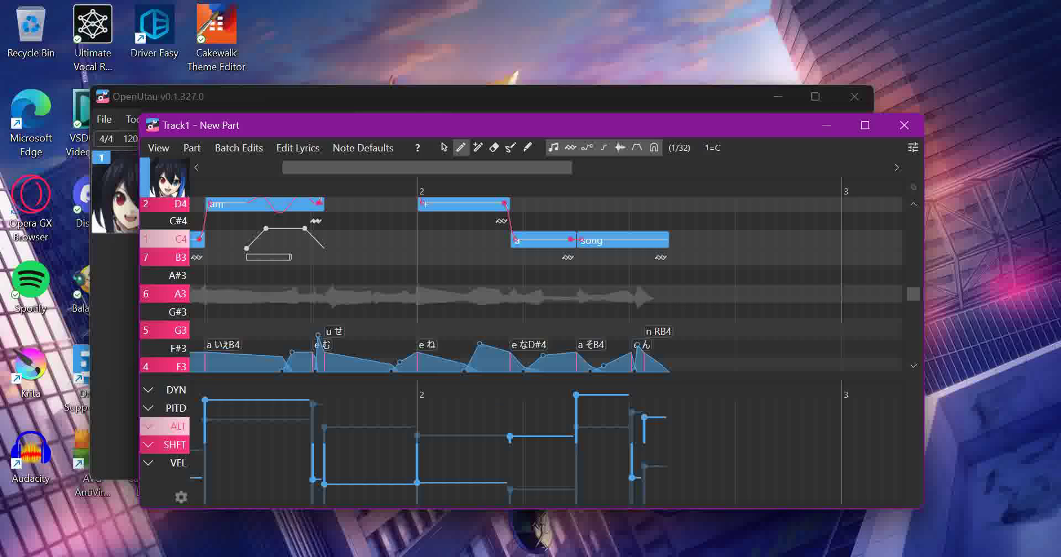
# Scroll back to the start, play the re-rendered phrase, and scroll the piano roll up
pyautogui.hscroll(-5, 535, 331)
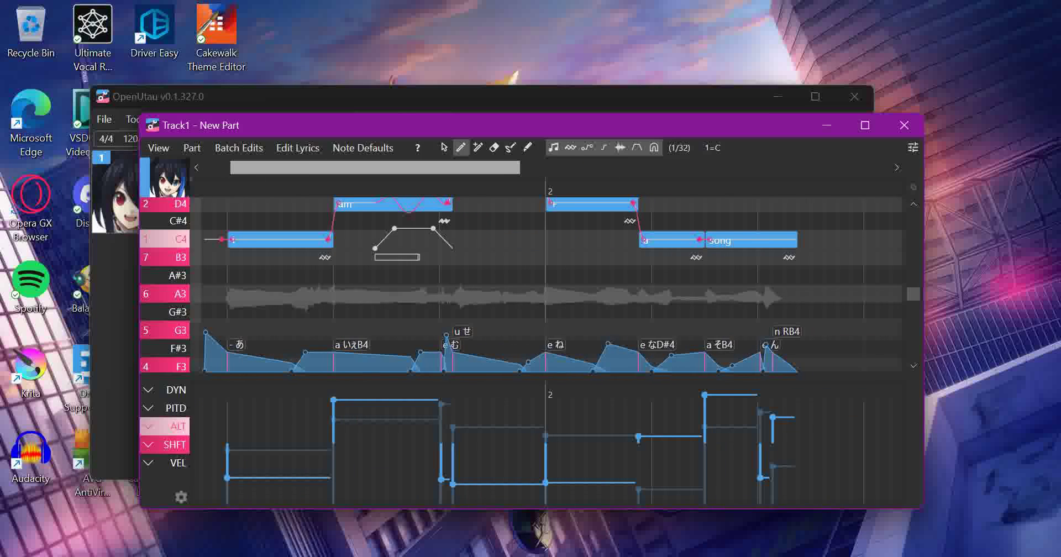
pyautogui.hscroll(-1, 535, 331)
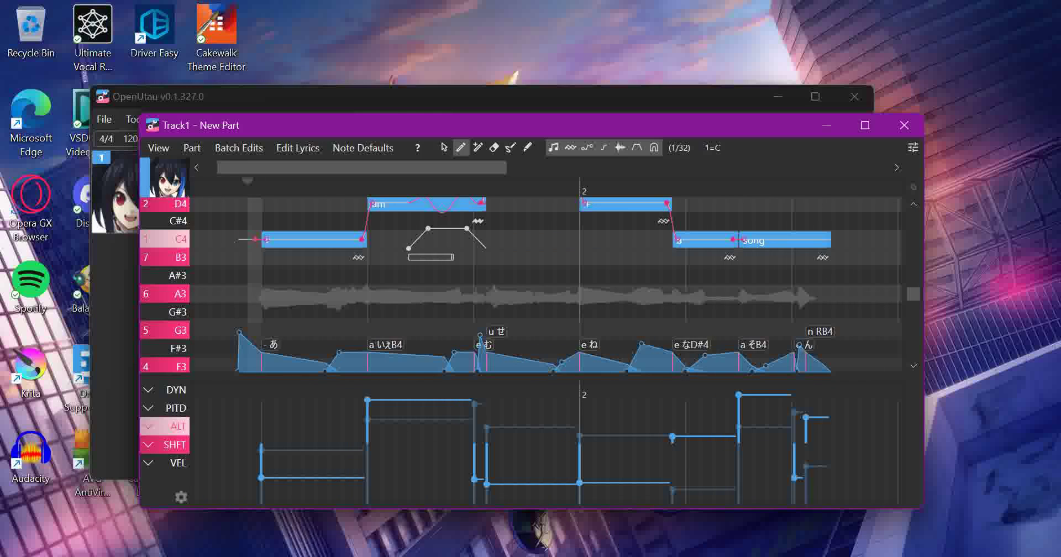
pyautogui.press('space')
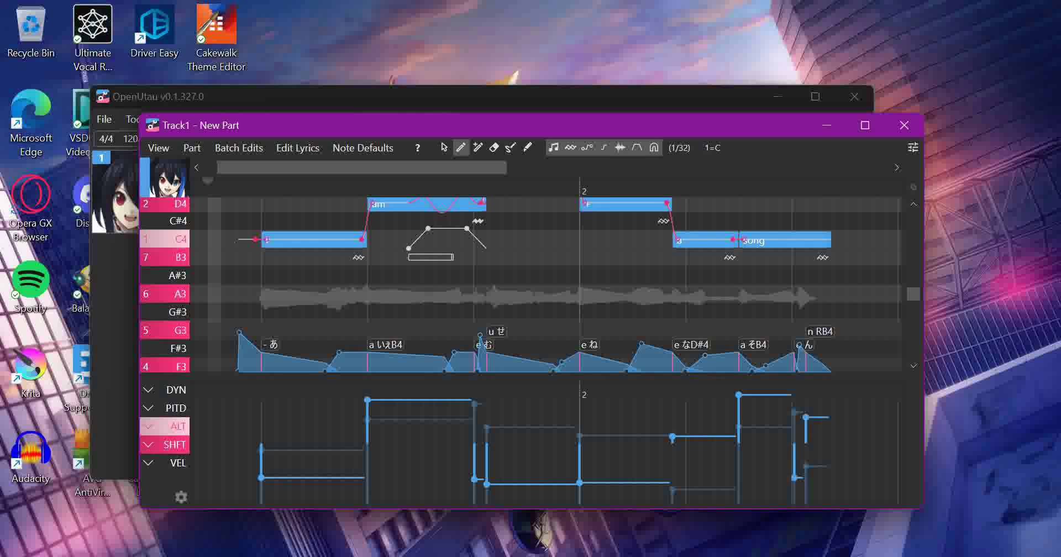
pyautogui.hotkey('alt', 'Tab')
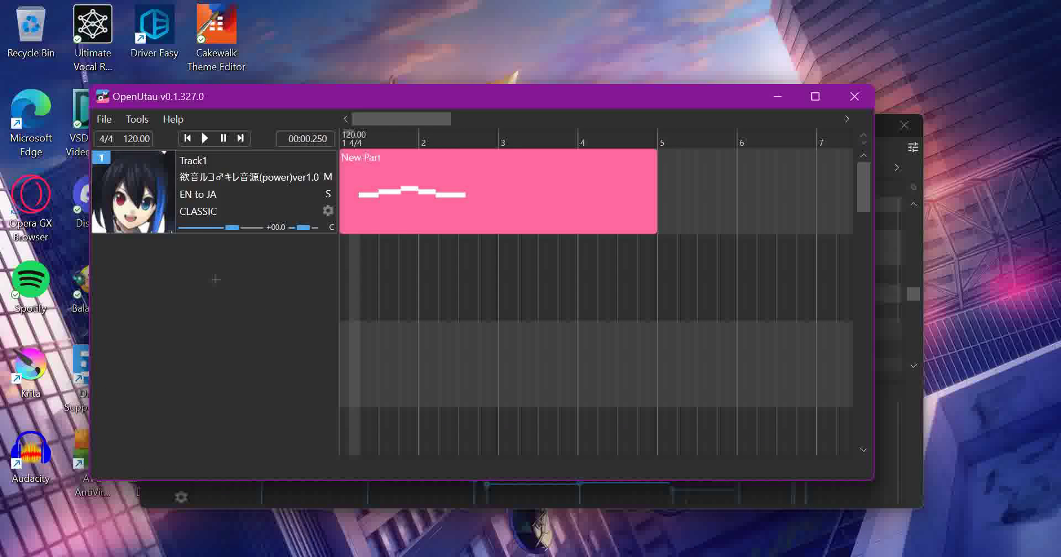
pyautogui.hotkey('alt', 'Tab')
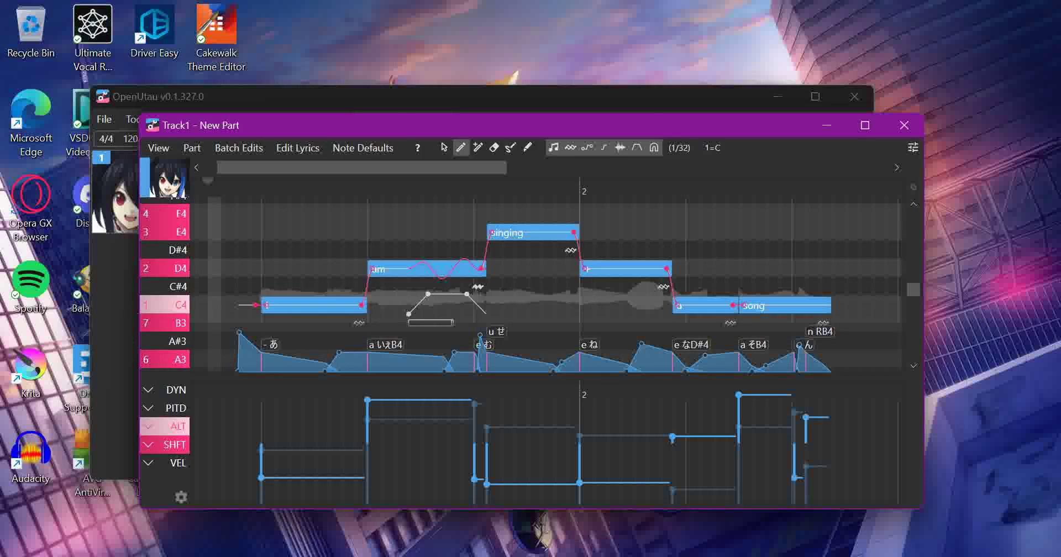
pyautogui.scroll(2, 519, 284)
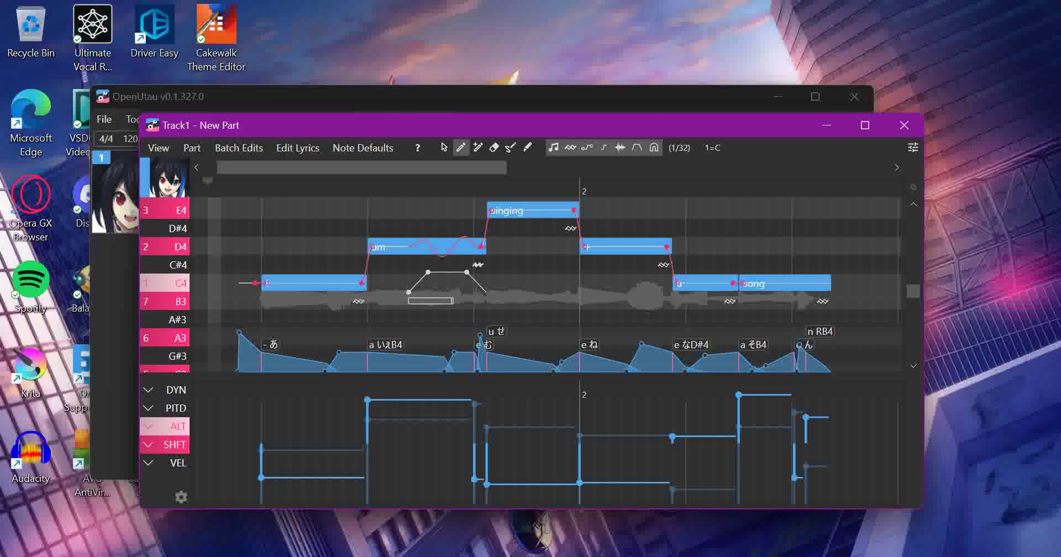